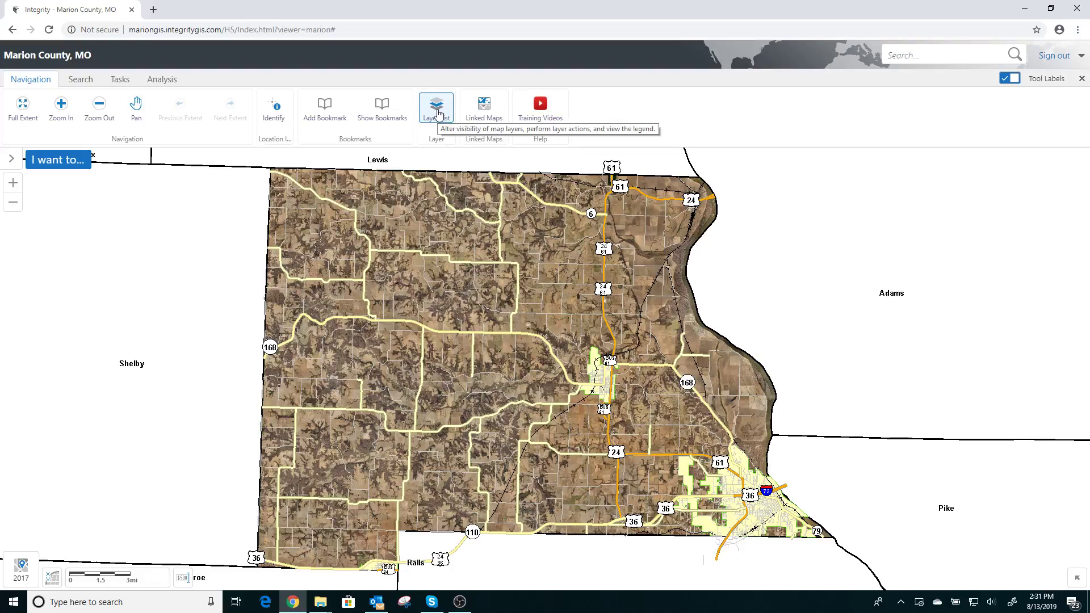
# Show the layer list, turn on the Edit Zoning layer and expand its legend
pyautogui.click(438, 111)
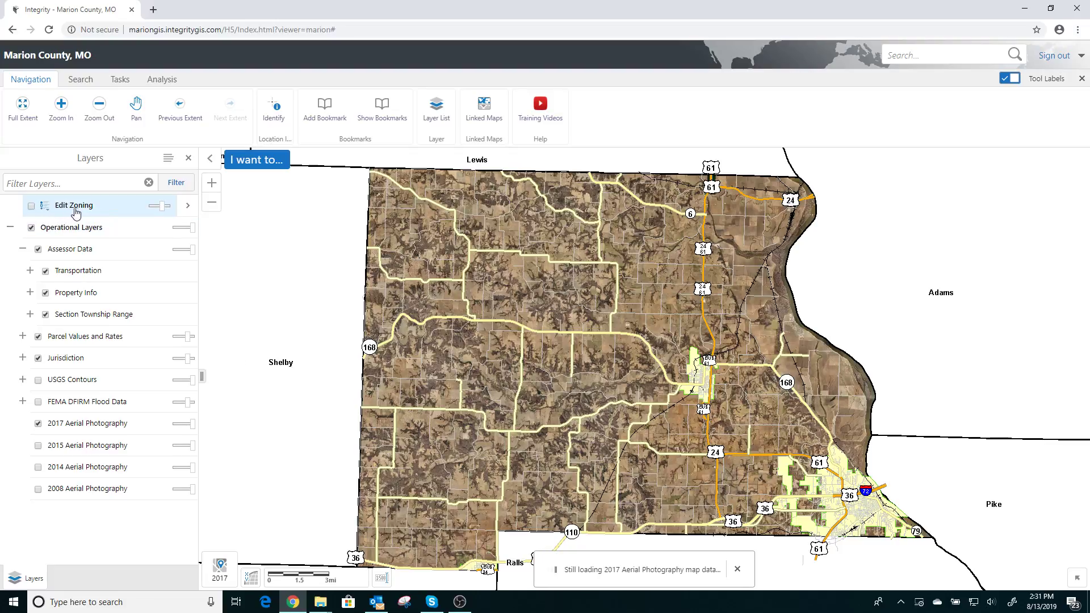
pyautogui.click(31, 208)
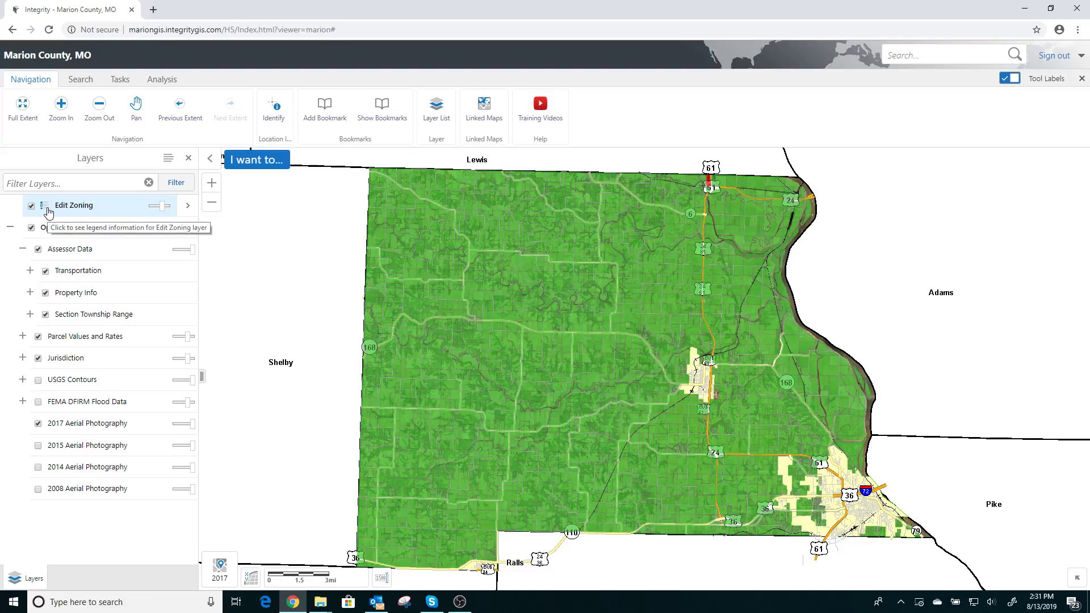
pyautogui.click(45, 208)
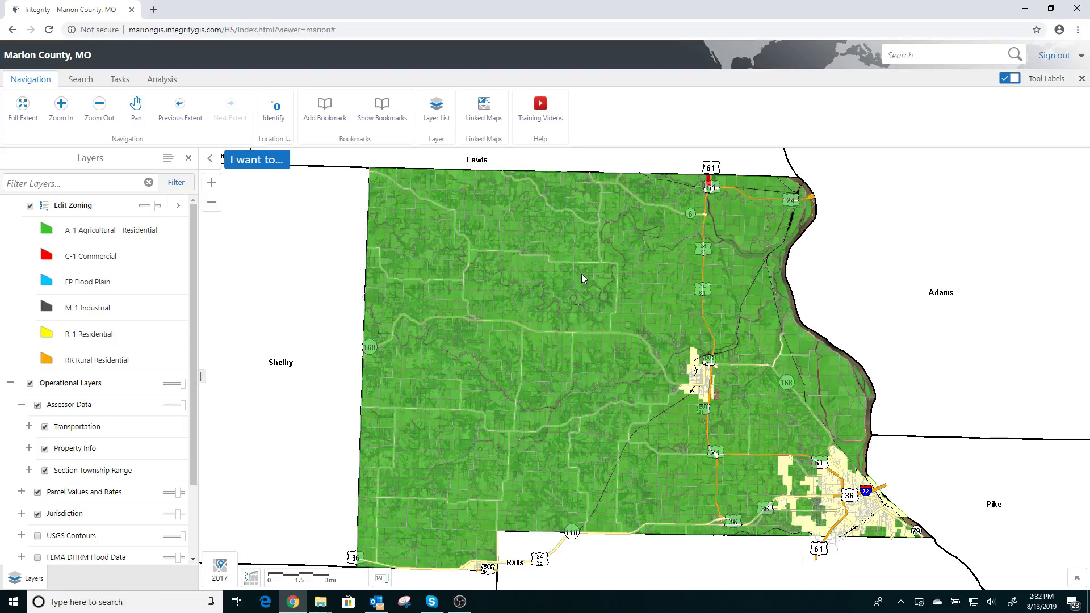
pyautogui.click(84, 86)
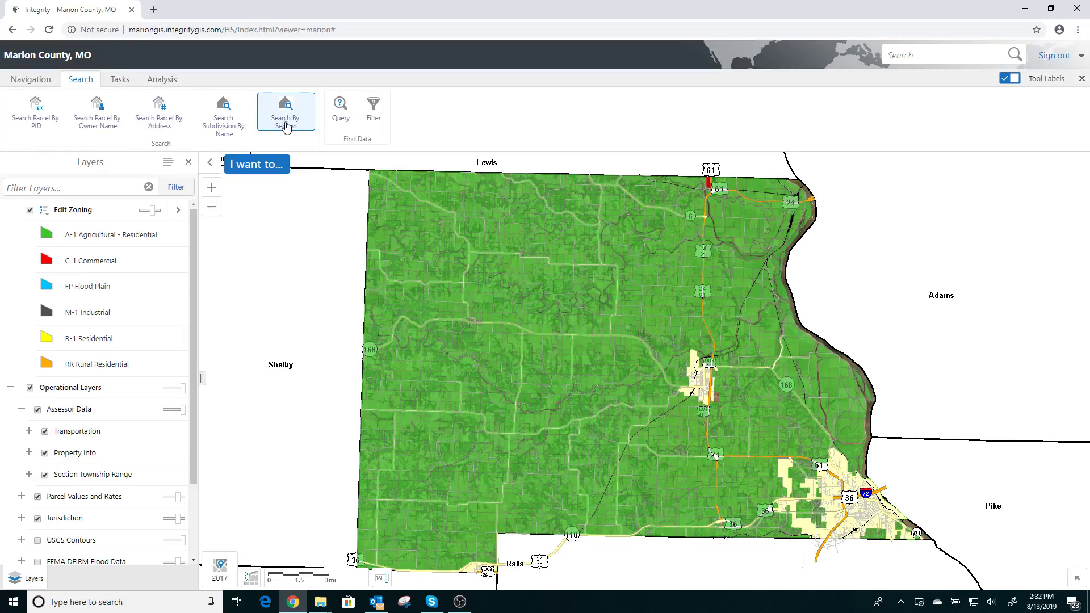
pyautogui.click(31, 80)
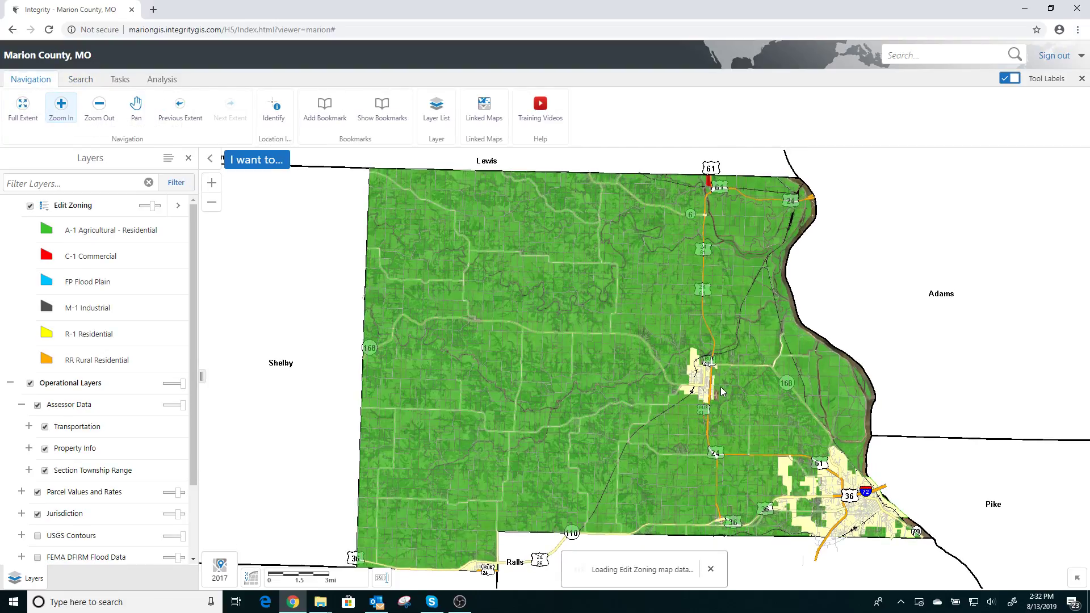
# Identify the small triangular parcel on the county road east of Palmyra and show its Edit Zoning result
pyautogui.moveTo(717, 379); pyautogui.dragTo(757, 407)
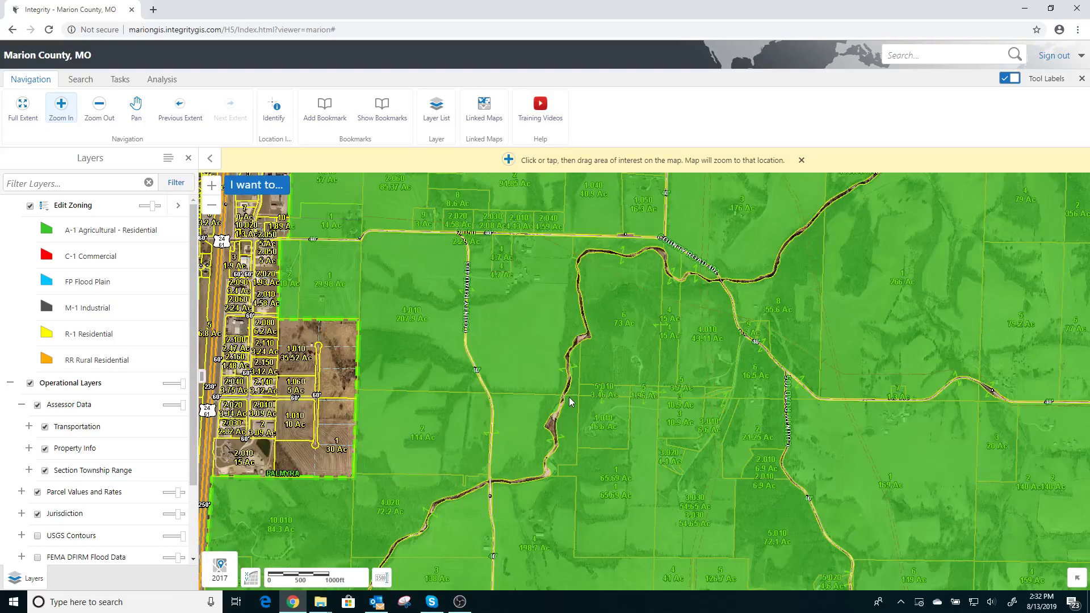
pyautogui.moveTo(706, 296); pyautogui.dragTo(823, 392)
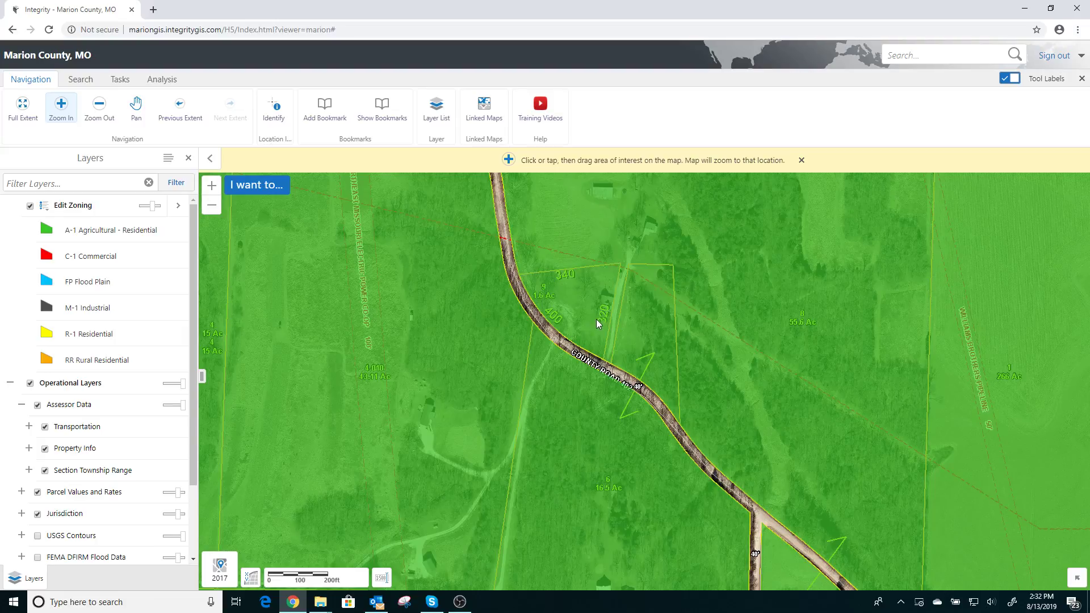
pyautogui.click(277, 113)
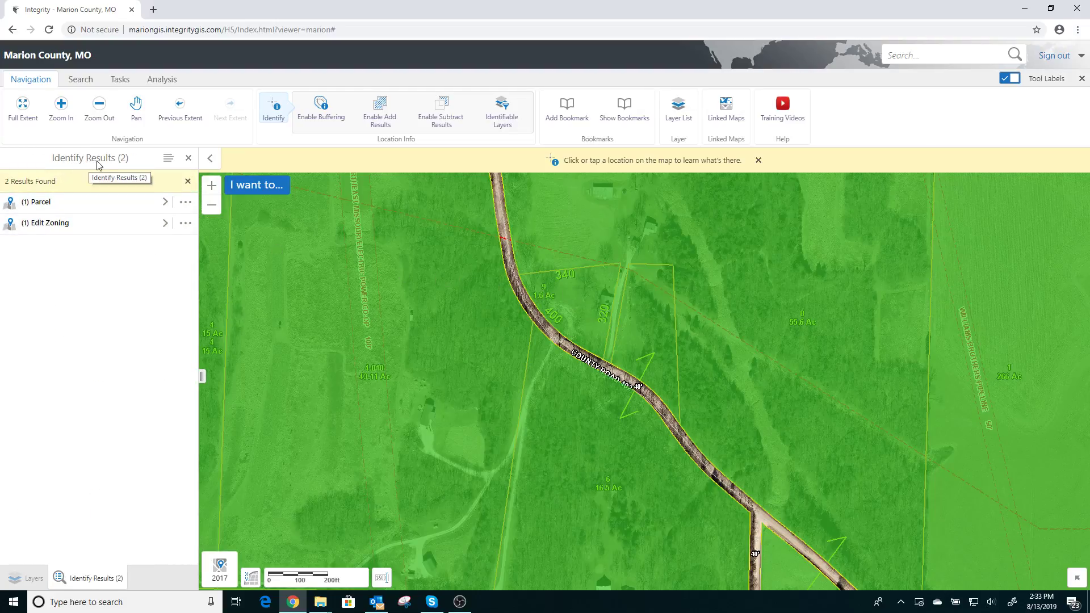
pyautogui.click(64, 225)
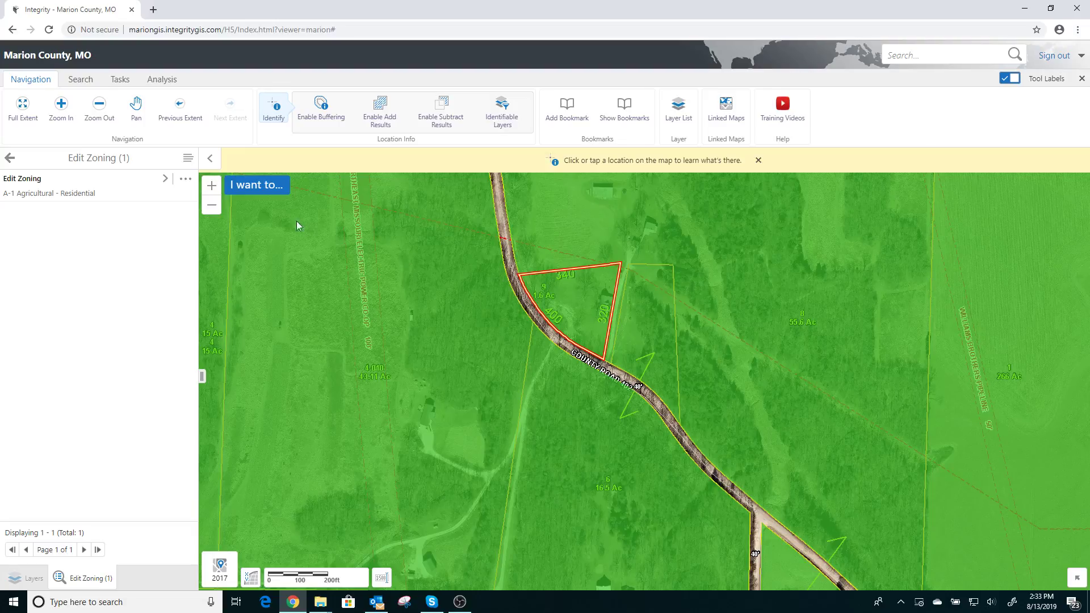
# Edit the triangular parcel's zoning feature, set its zone to RR Rural Residential and save it
pyautogui.click(187, 183)
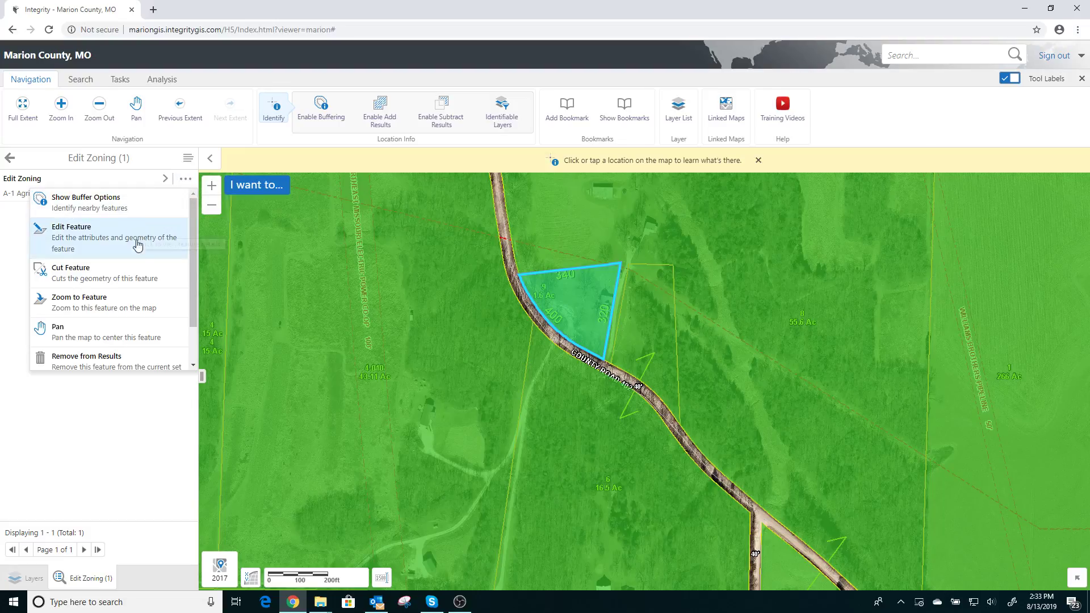
pyautogui.click(67, 236)
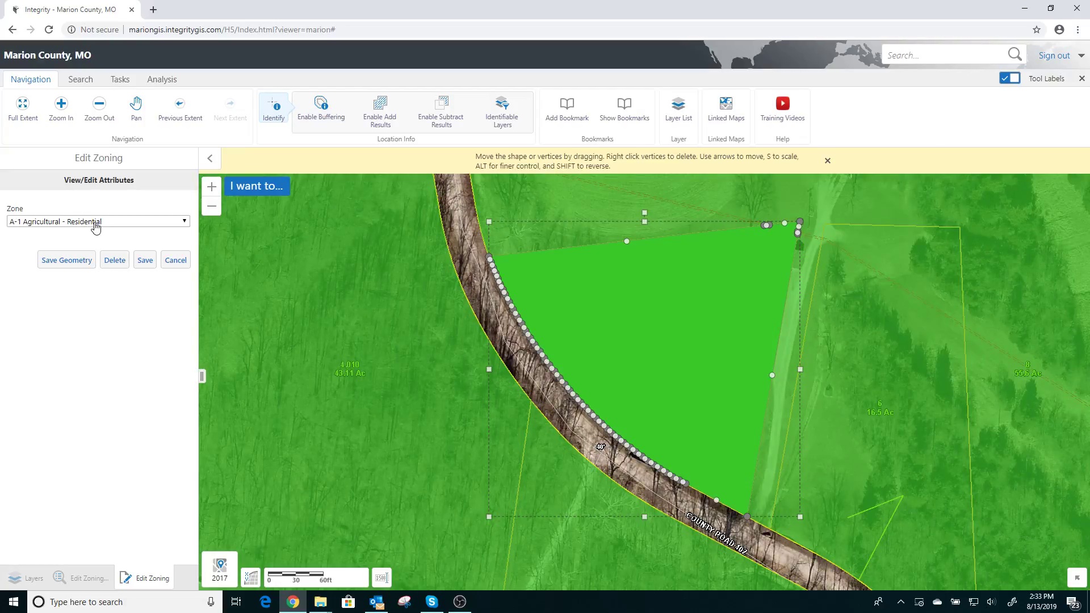
pyautogui.click(185, 224)
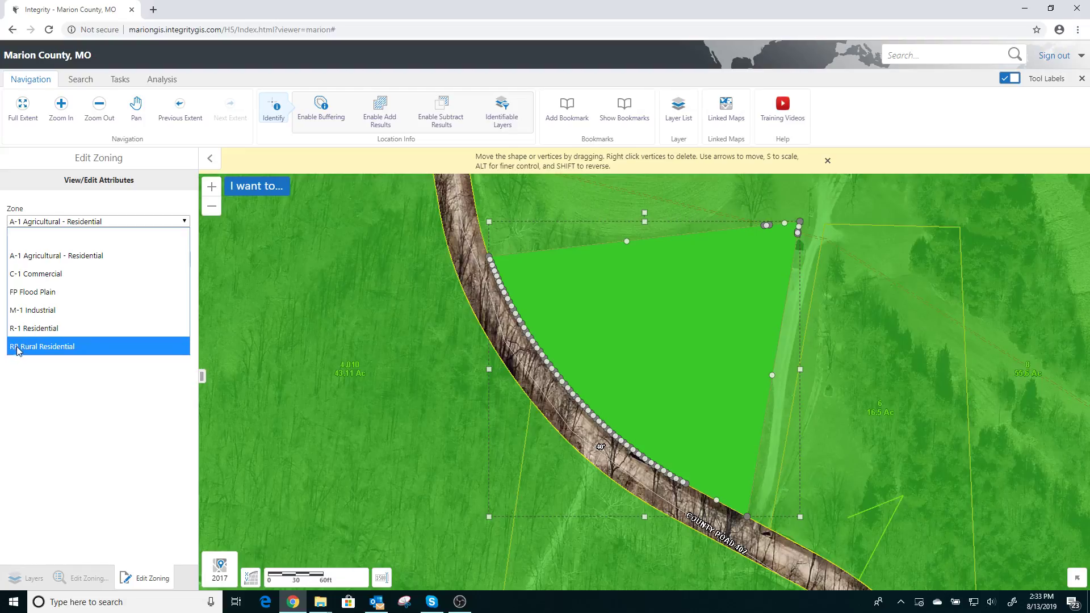
pyautogui.click(35, 348)
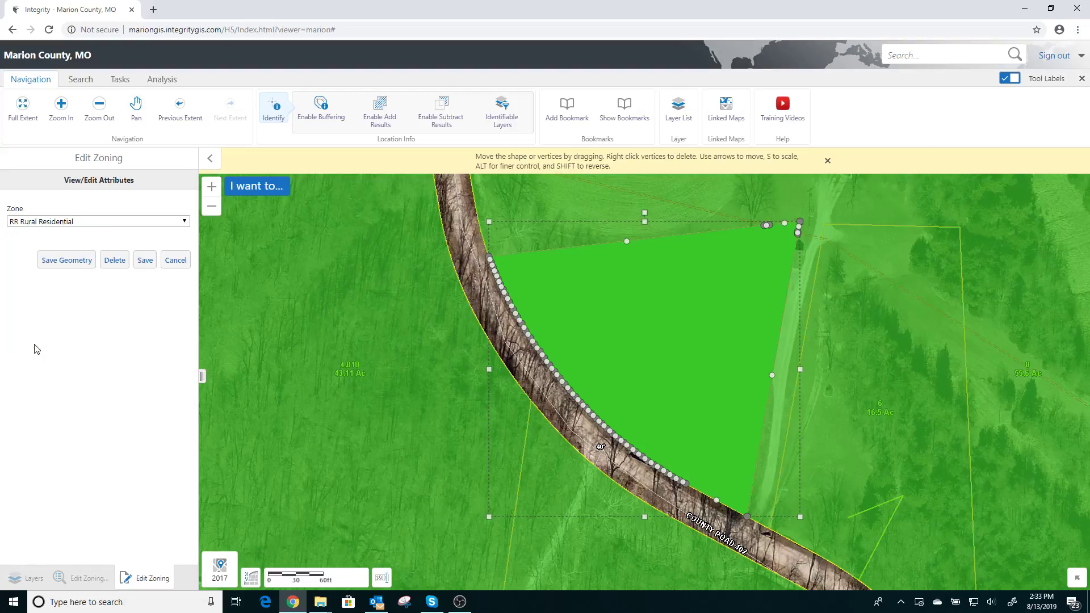
pyautogui.click(146, 261)
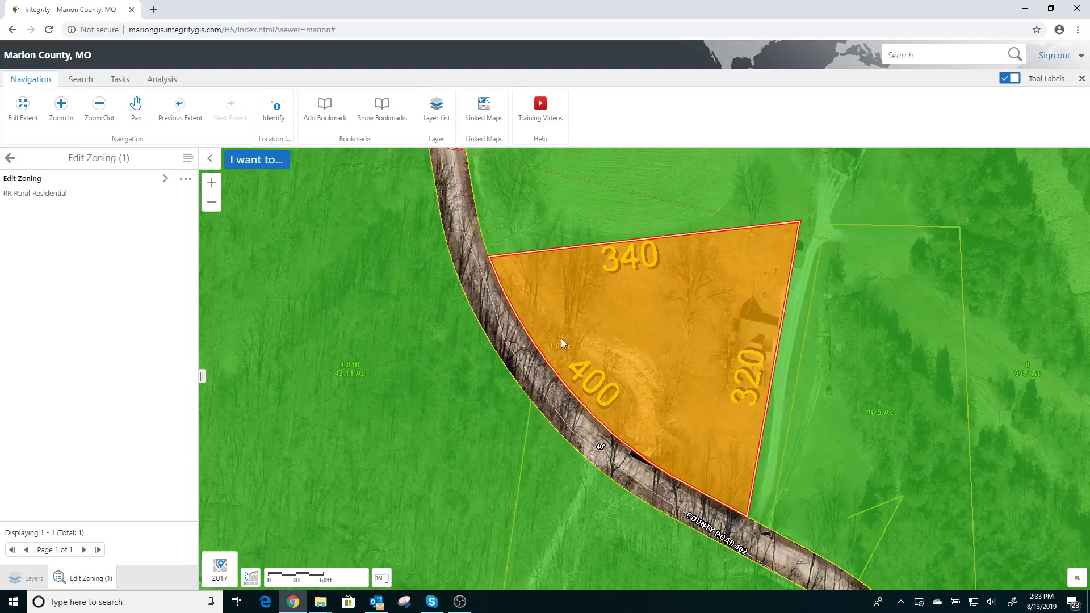
# Edit the parcel's zoning feature again, set its zone to A-1 Agricultural - Residential and save it
pyautogui.scroll(-1, 624, 332)
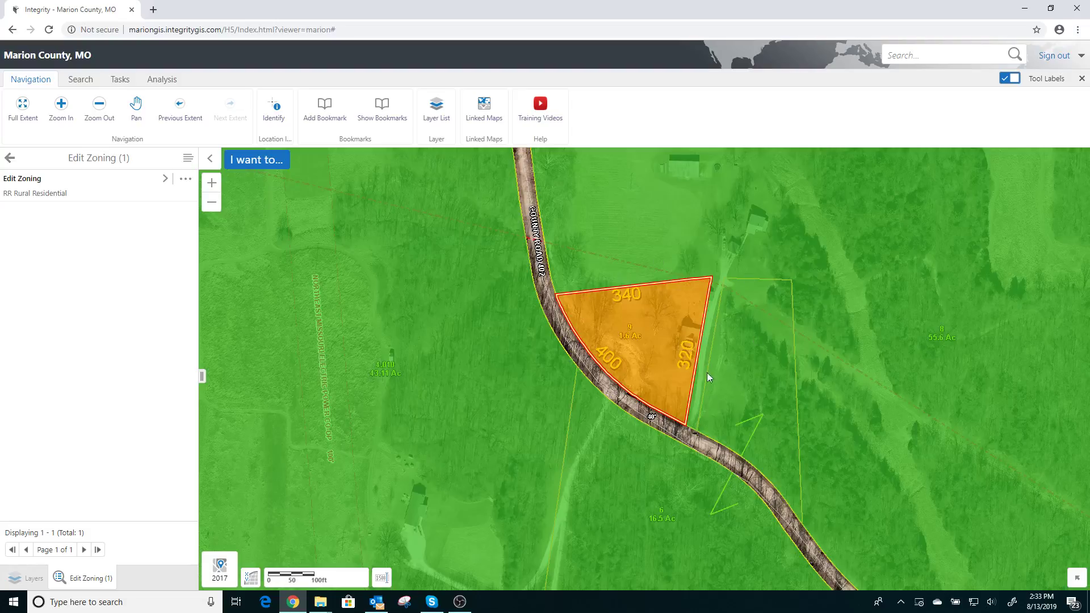
pyautogui.click(188, 183)
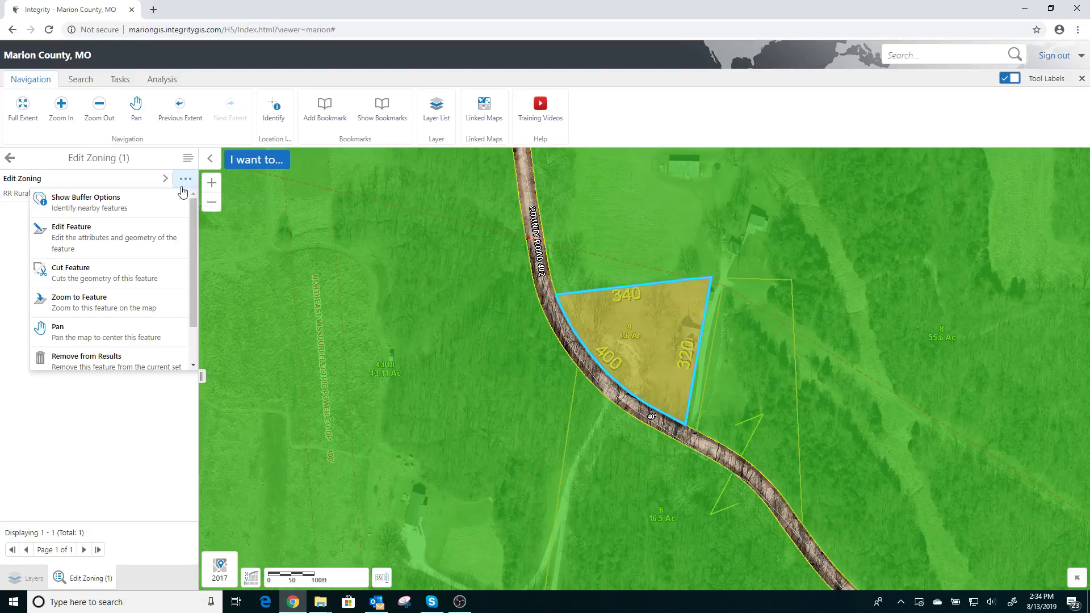
pyautogui.click(95, 234)
pyautogui.click(91, 222)
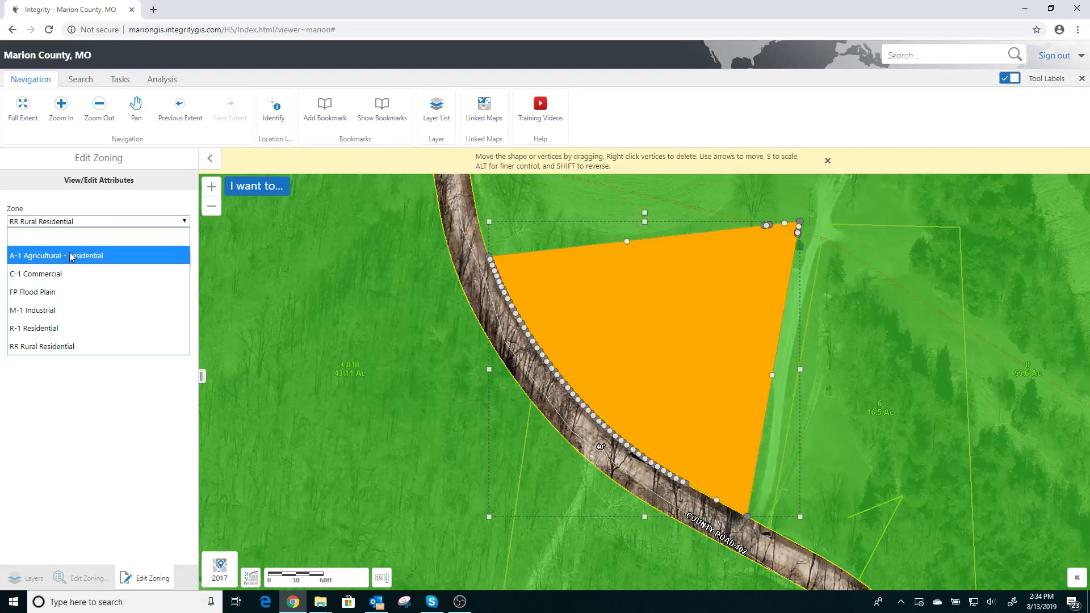
pyautogui.click(59, 256)
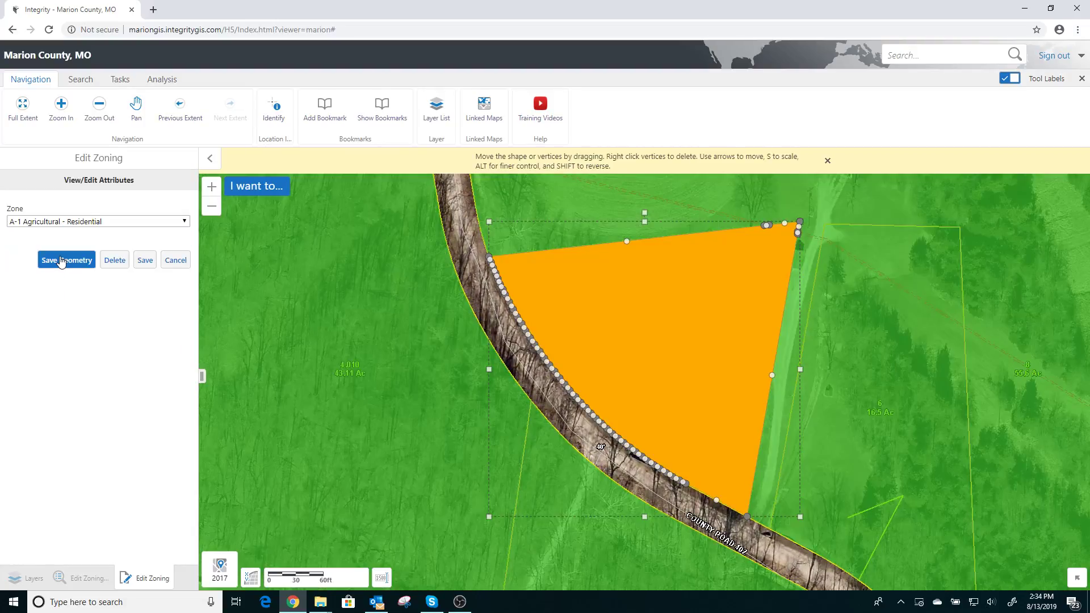
pyautogui.click(146, 266)
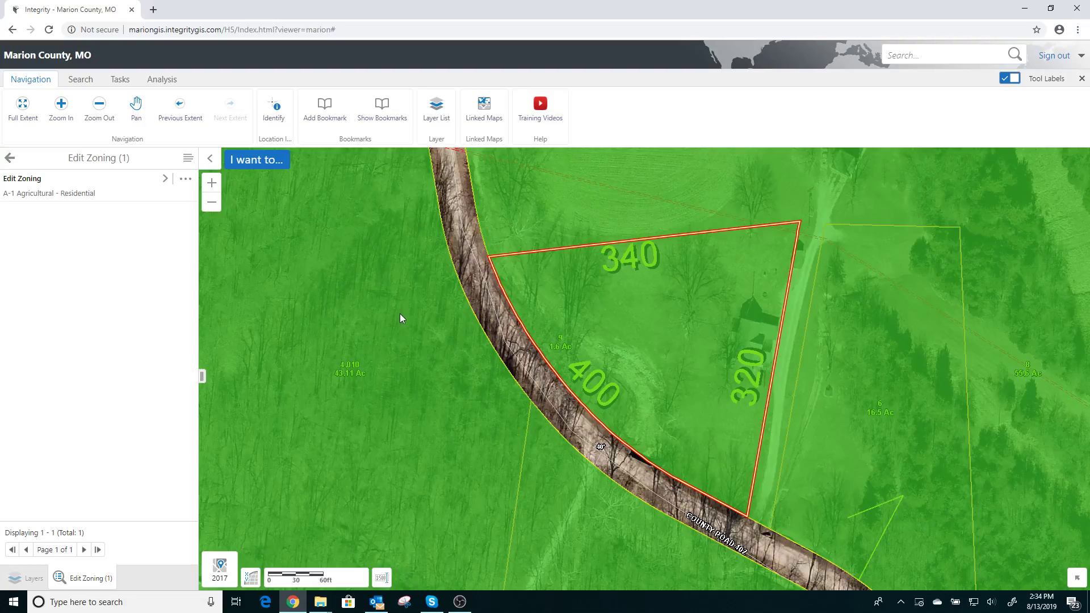
# Locate the large parcel southwest of the County Road 402 and County Road 407 intersection
pyautogui.click(467, 288)
pyautogui.scroll(-2, 498, 307)
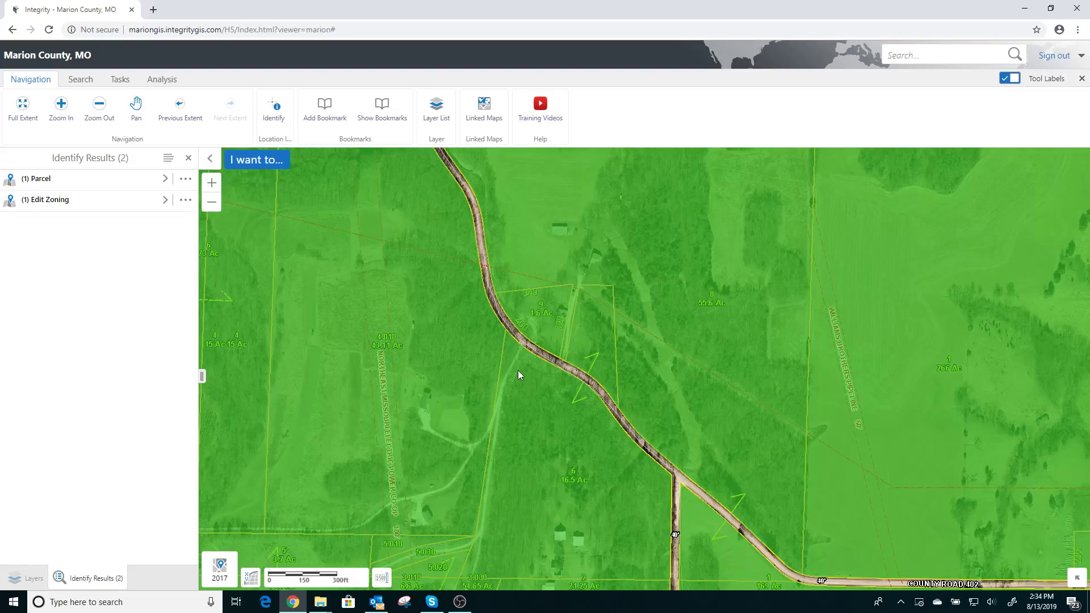
pyautogui.scroll(-2, 519, 364)
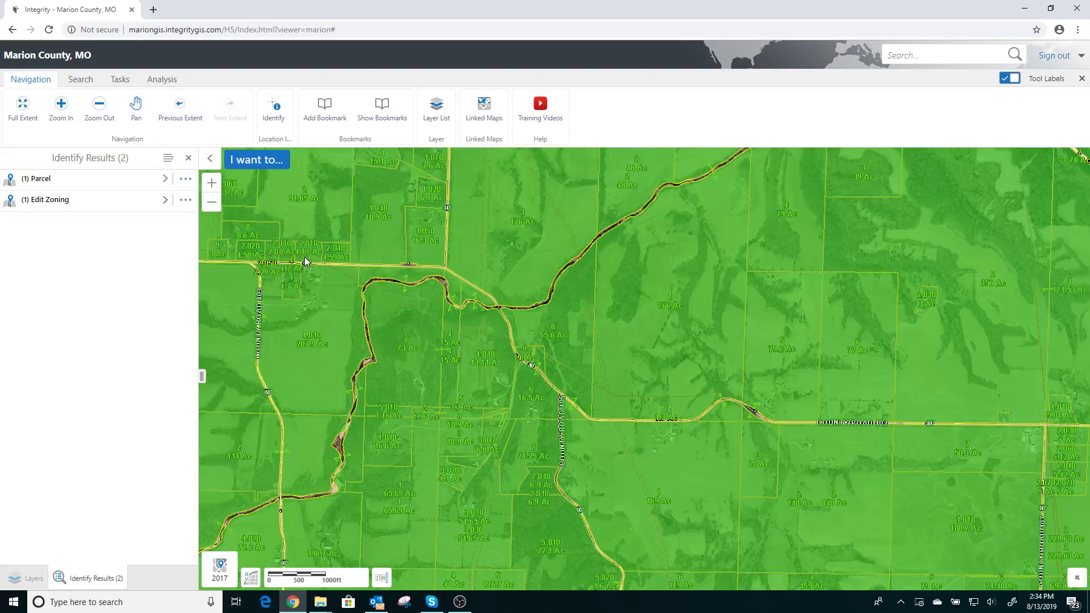
pyautogui.moveTo(379, 242); pyautogui.dragTo(265, 239)
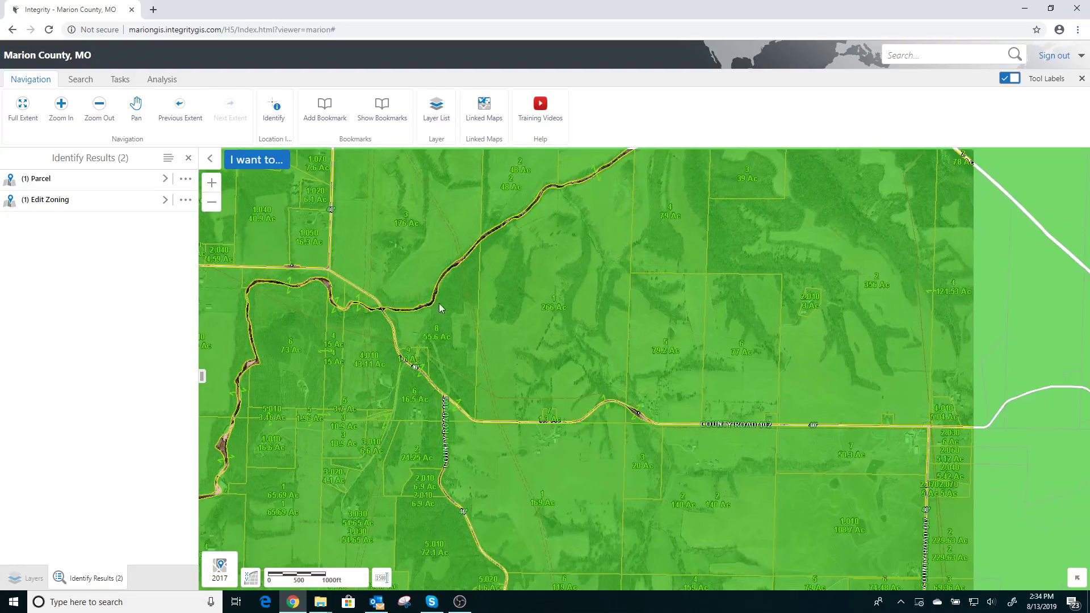
pyautogui.moveTo(656, 333); pyautogui.dragTo(484, 303)
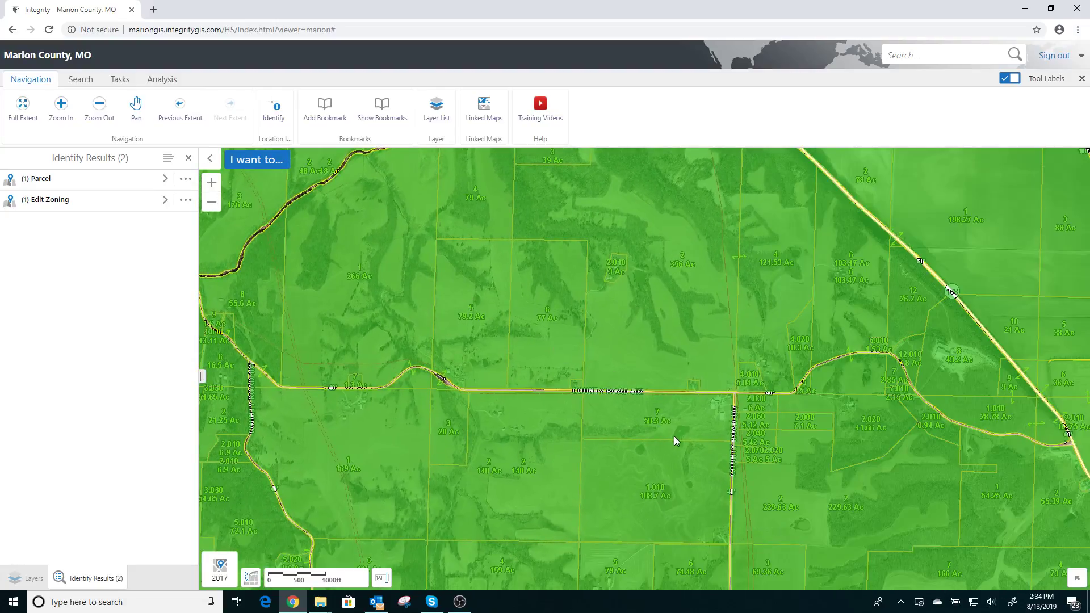
pyautogui.scroll(1, 674, 433)
pyautogui.scroll(2, 711, 396)
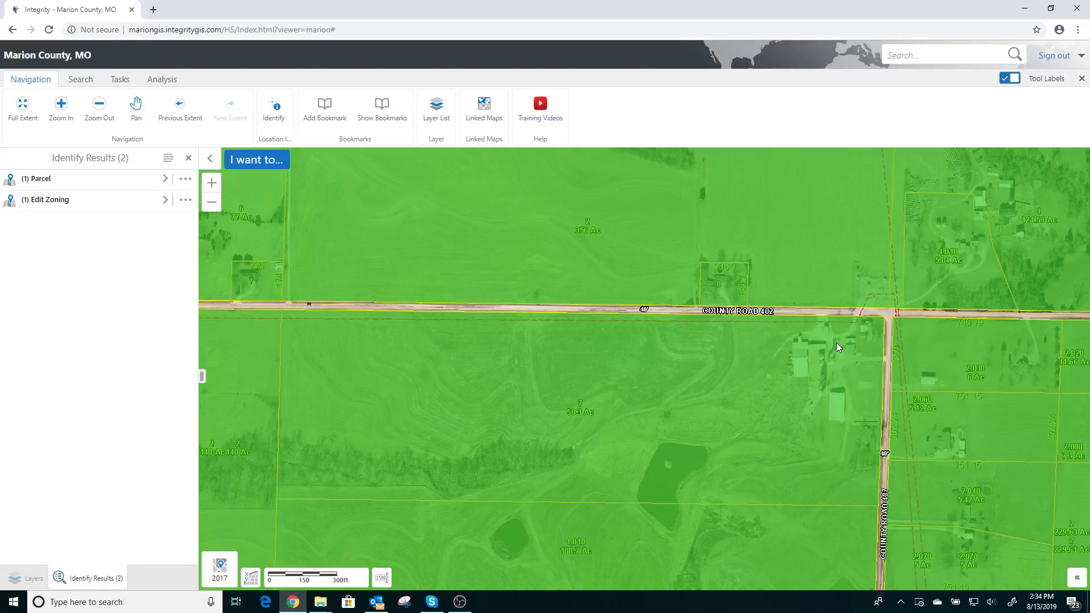
pyautogui.scroll(1, 853, 339)
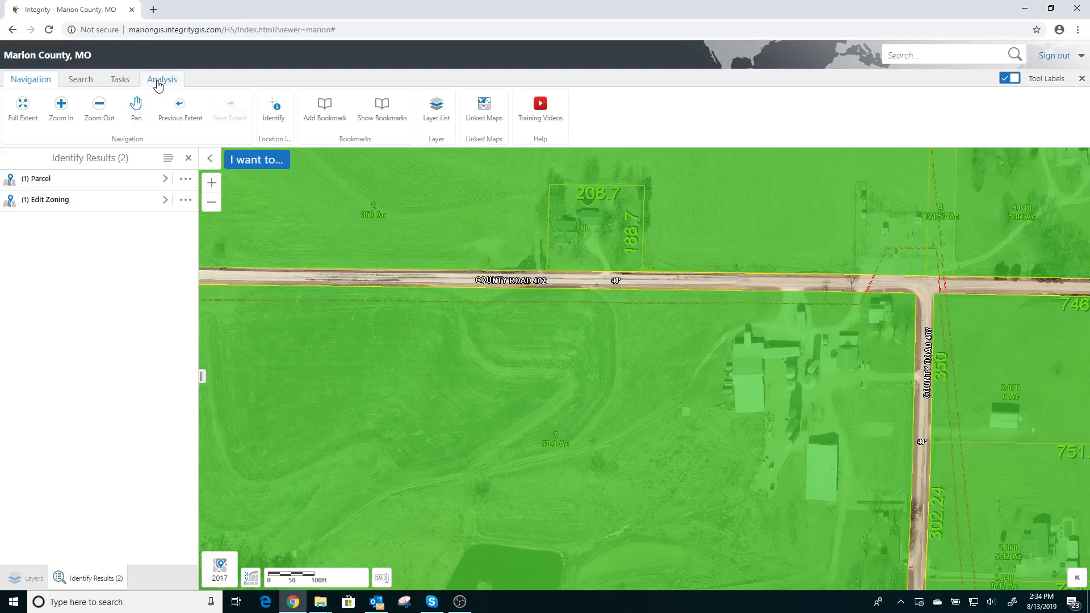
# Draw a distance measurement about 600 ft west along County Road 402 from the parcel's northeast corner, ending it with a segment about 160 ft northeast
pyautogui.click(158, 84)
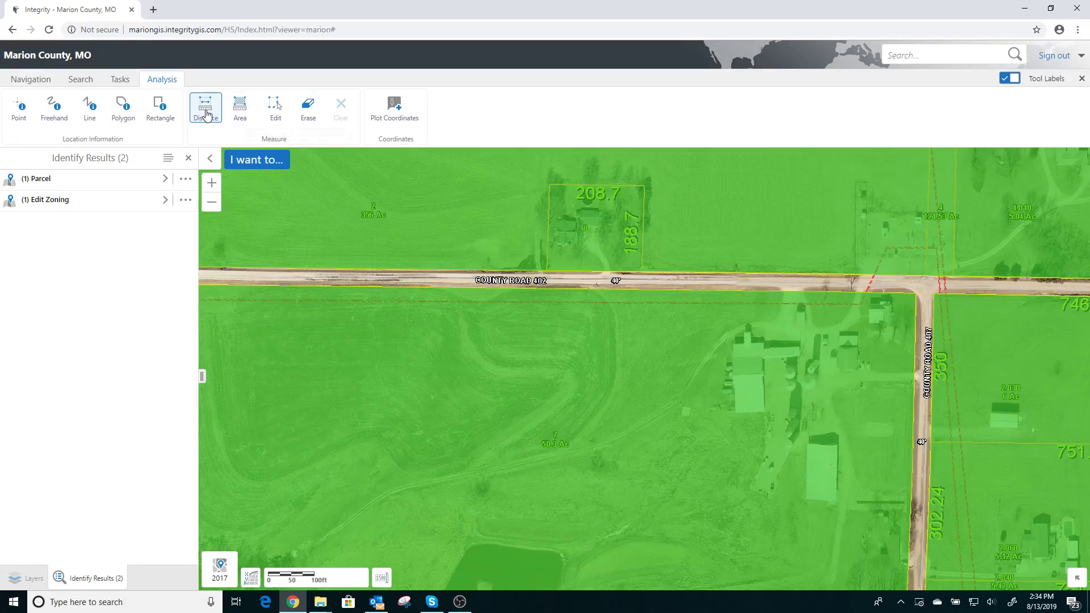
pyautogui.click(206, 110)
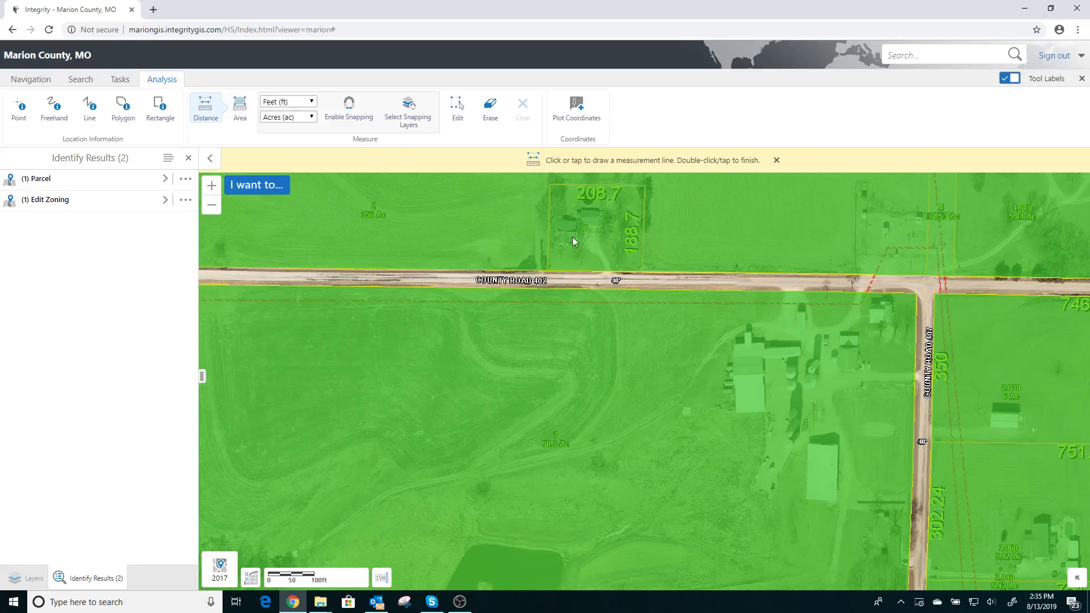
pyautogui.click(917, 295)
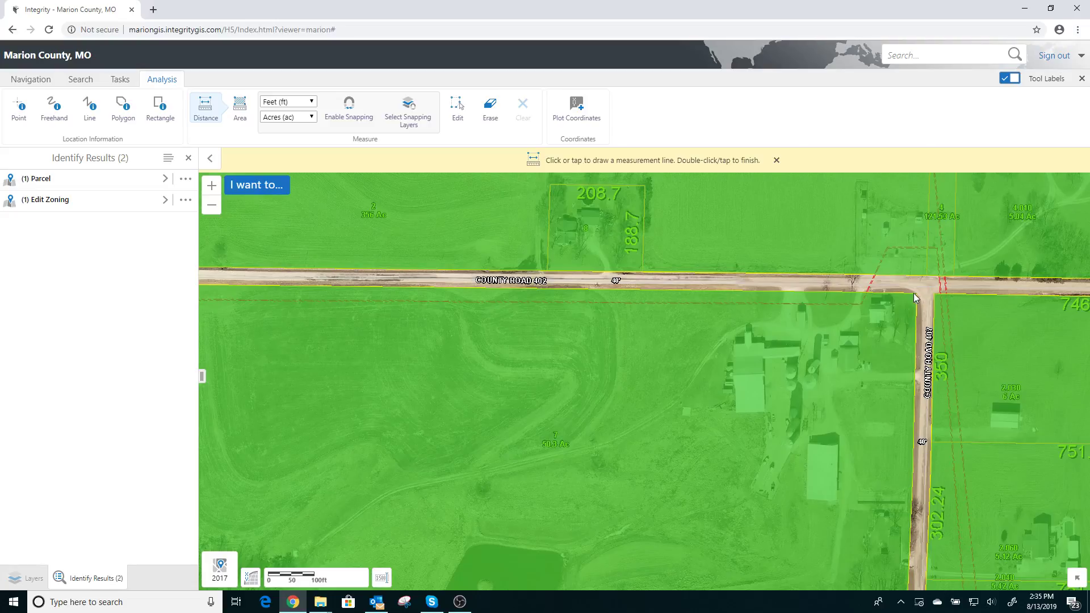
pyautogui.doubleClick(643, 291)
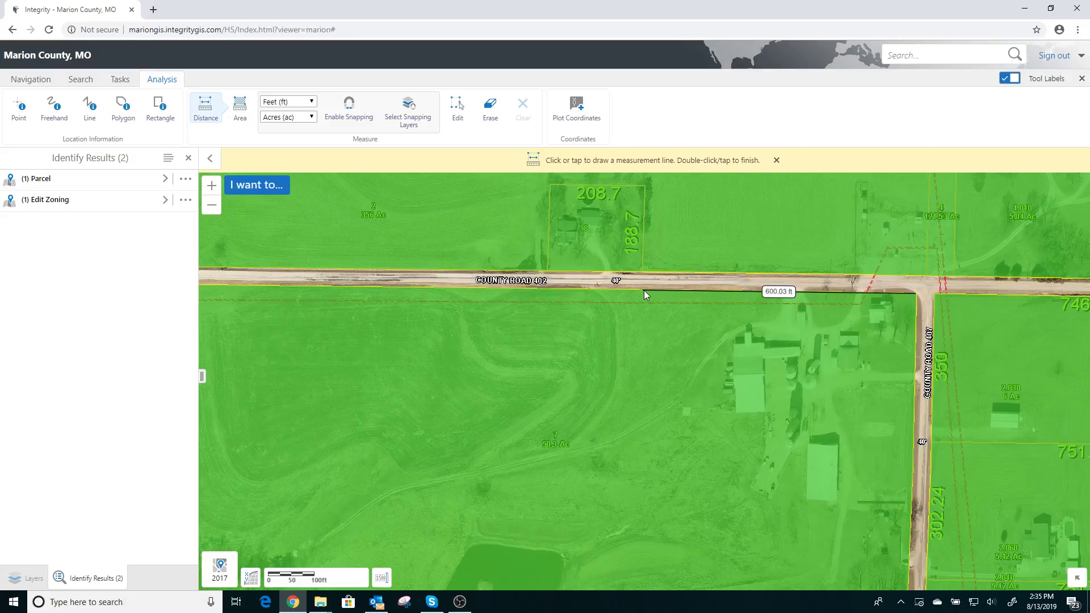
pyautogui.doubleClick(682, 229)
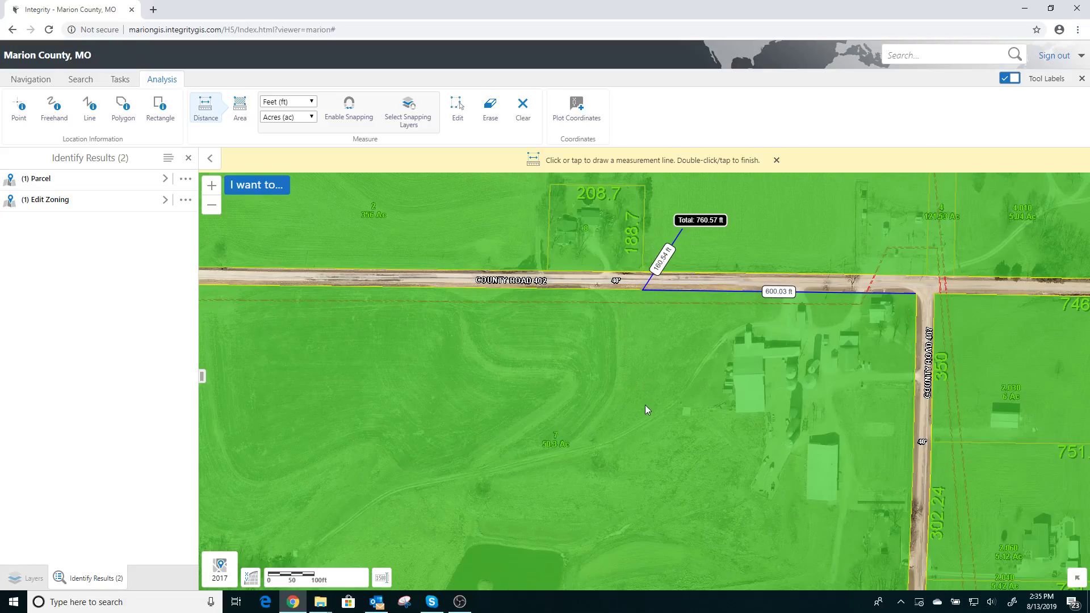
# Draw a distance measurement about 600 ft west along the parcel's south boundary from its southeast corner, ending it with a segment about 124 ft south
pyautogui.click(33, 79)
pyautogui.scroll(-2, 572, 379)
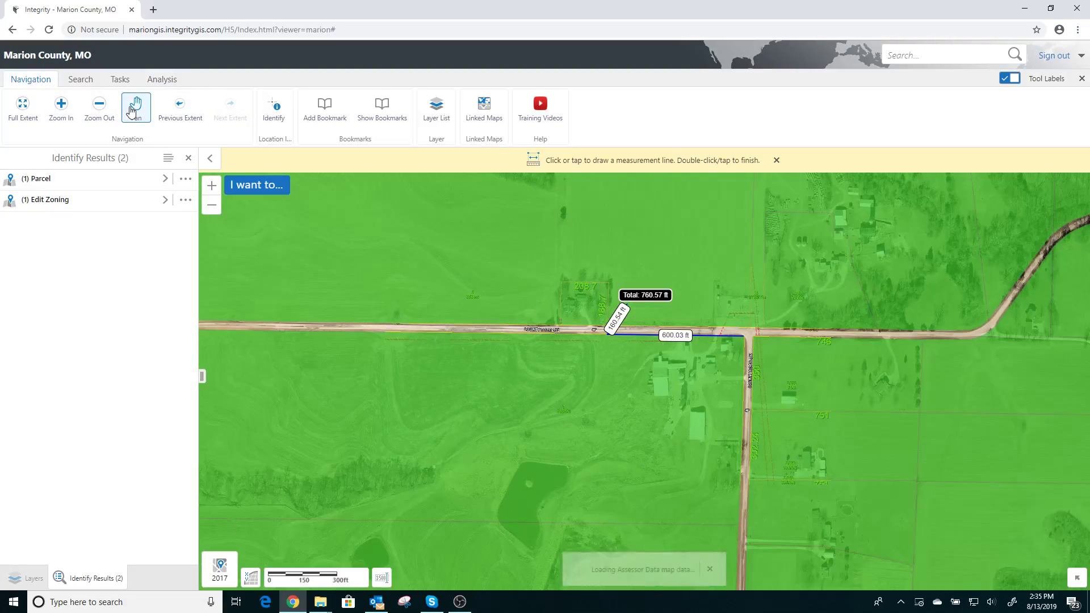
pyautogui.click(135, 111)
pyautogui.moveTo(755, 522); pyautogui.dragTo(711, 465)
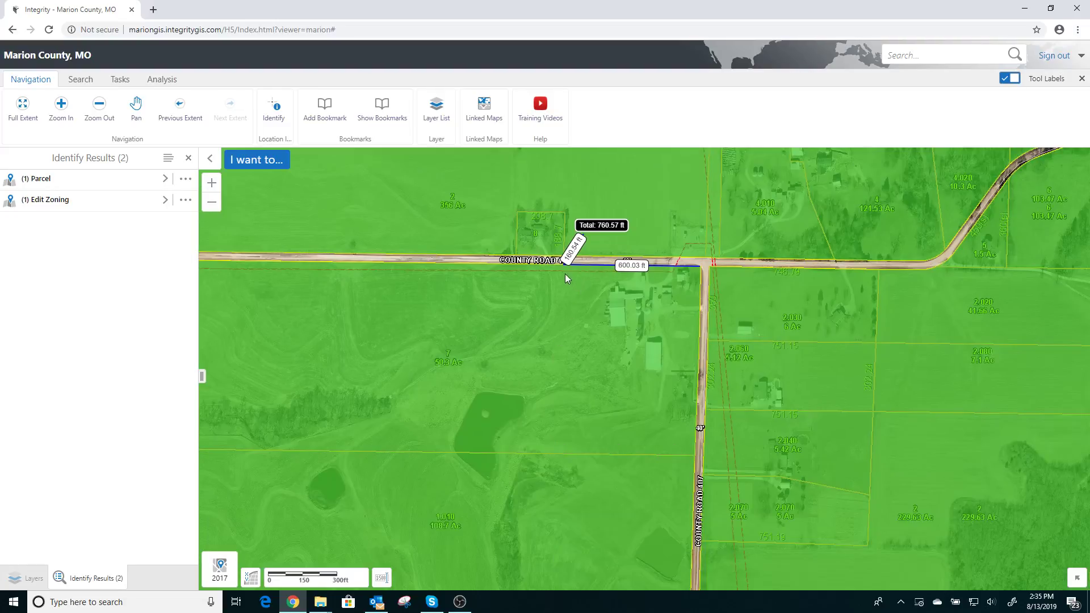
pyautogui.click(163, 79)
pyautogui.click(206, 108)
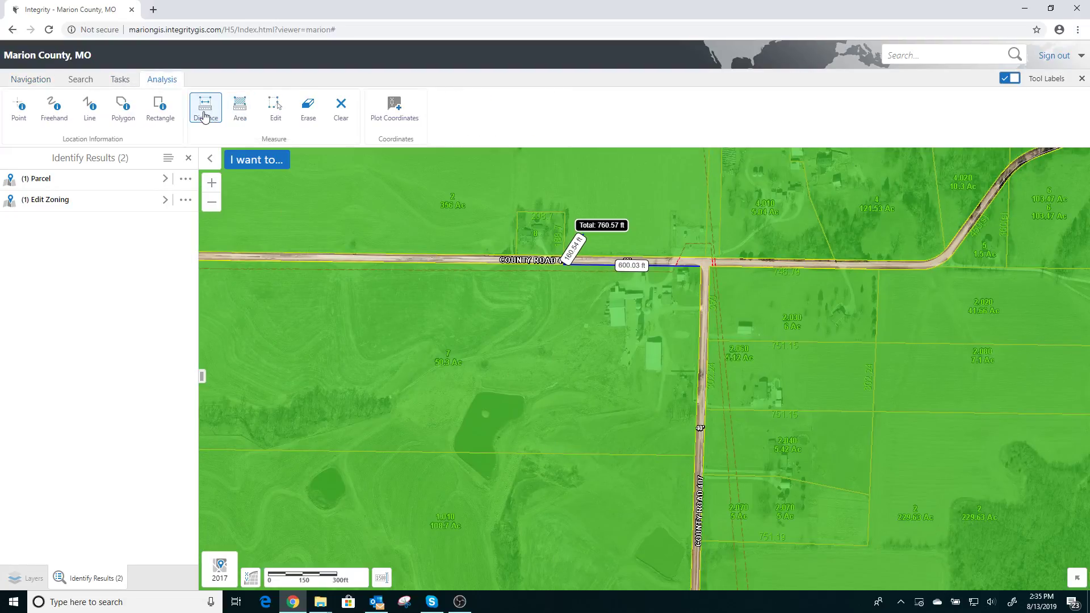
pyautogui.scroll(4, 690, 462)
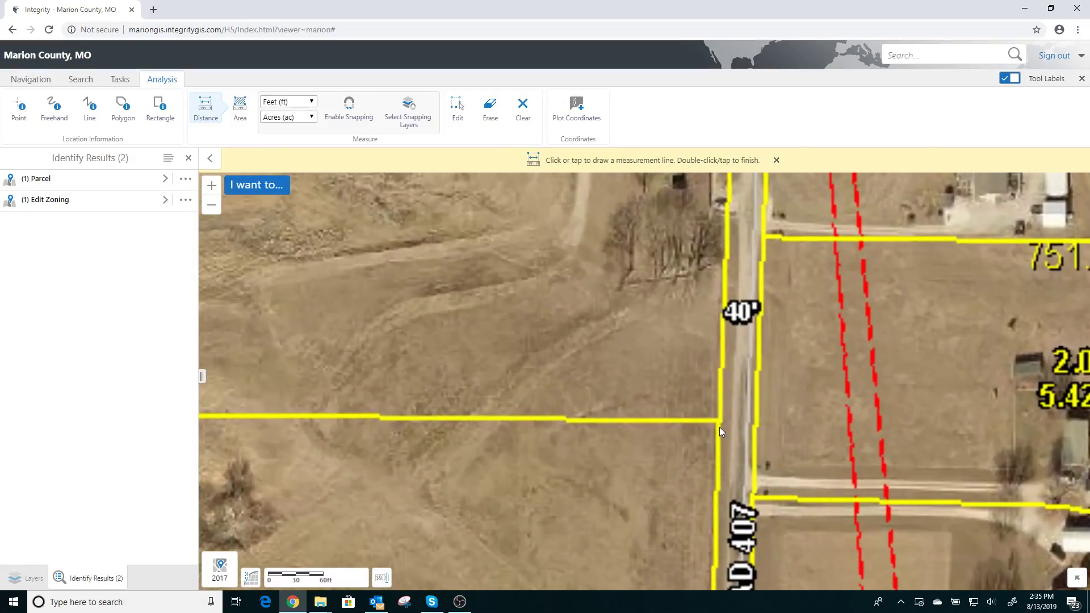
pyautogui.scroll(-1, 719, 424)
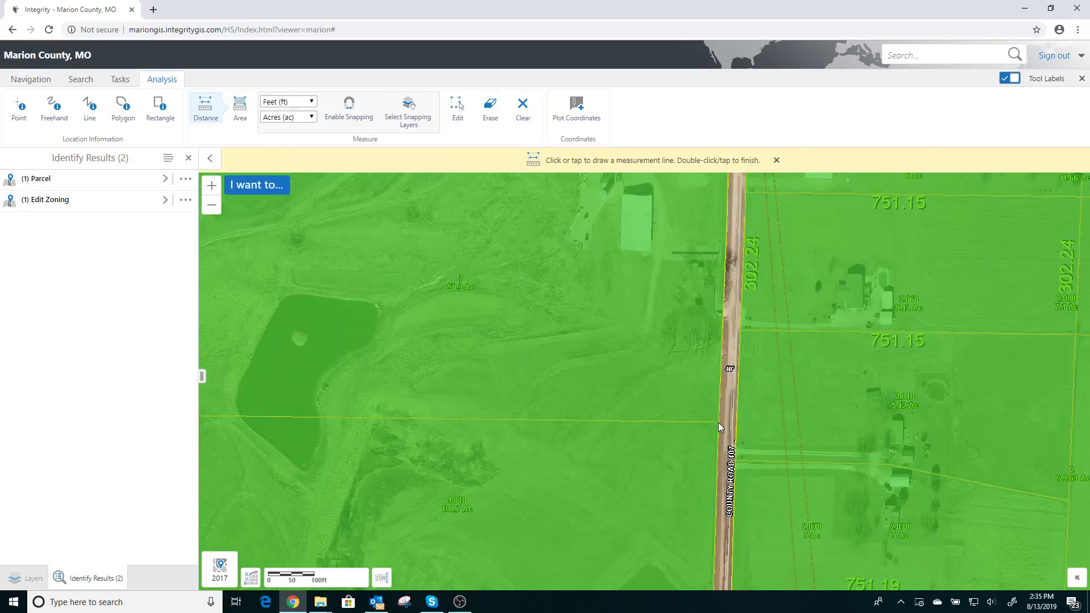
pyautogui.click(717, 422)
pyautogui.click(445, 420)
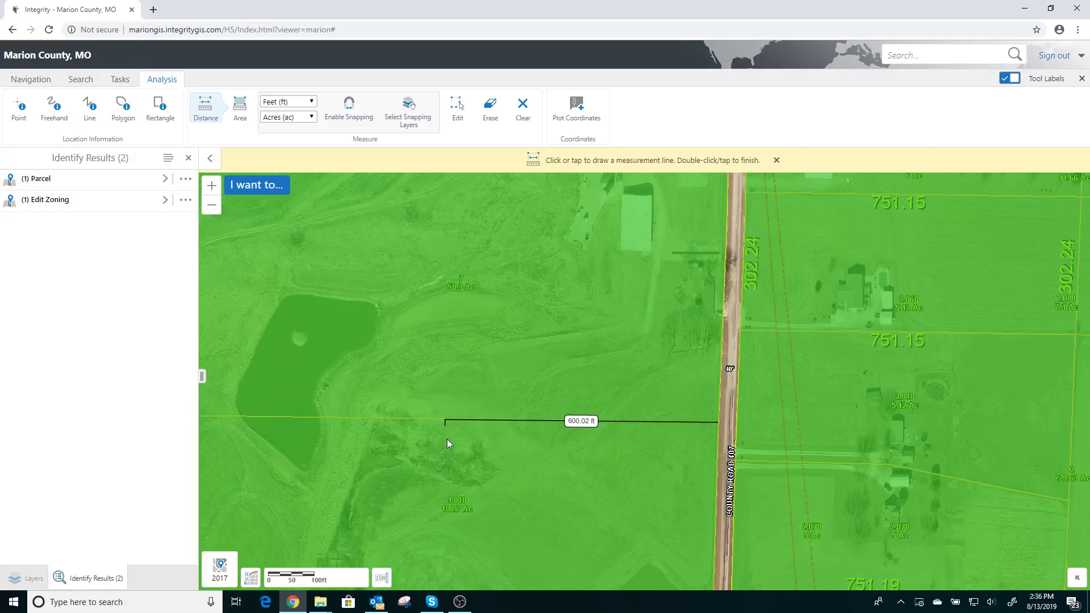
pyautogui.doubleClick(450, 476)
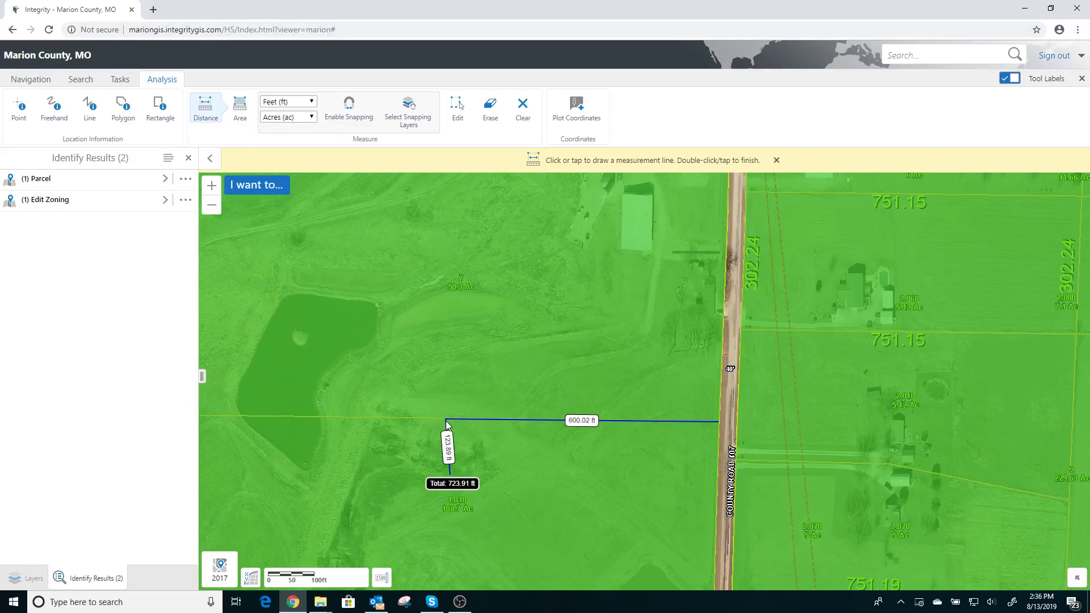
# Identify the large parcel southwest of the County Road 402 and County Road 407 intersection and start cutting its Edit Zoning feature
pyautogui.scroll(-1, 432, 287)
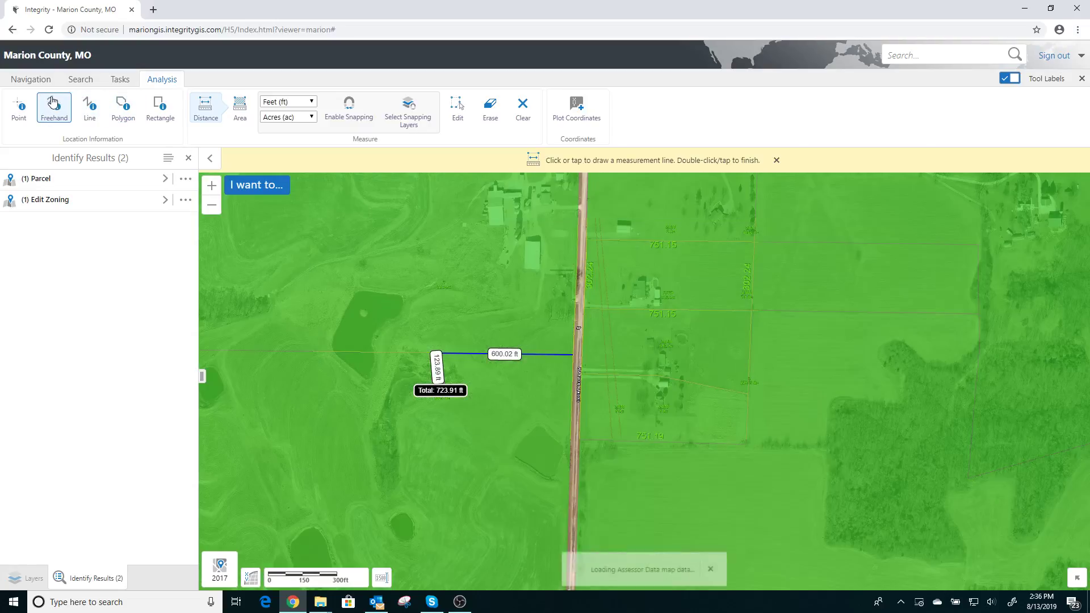
pyautogui.click(44, 80)
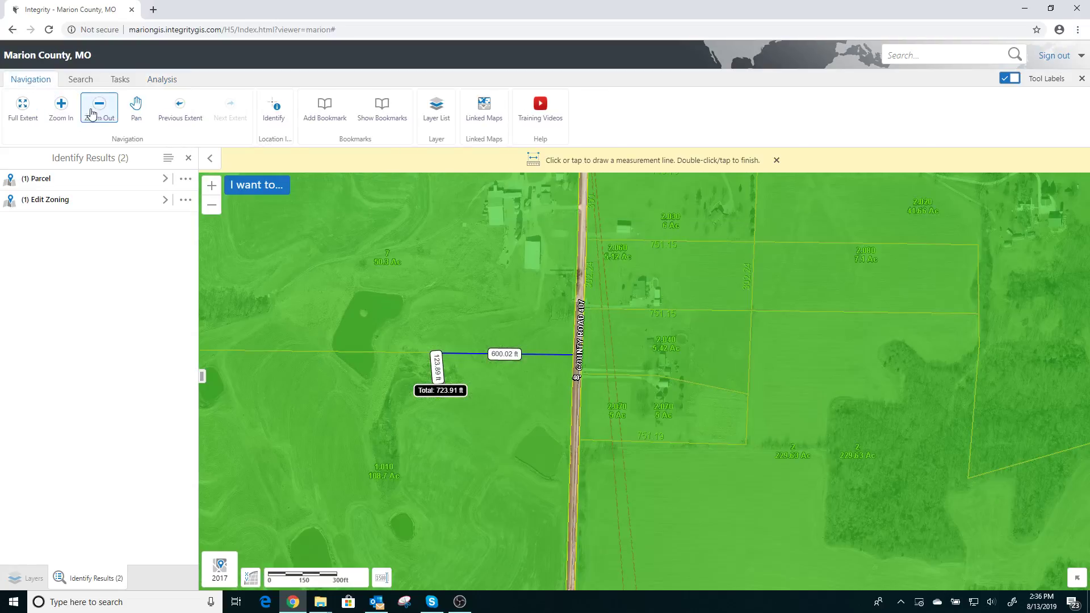
pyautogui.click(136, 106)
pyautogui.moveTo(348, 254); pyautogui.dragTo(360, 344)
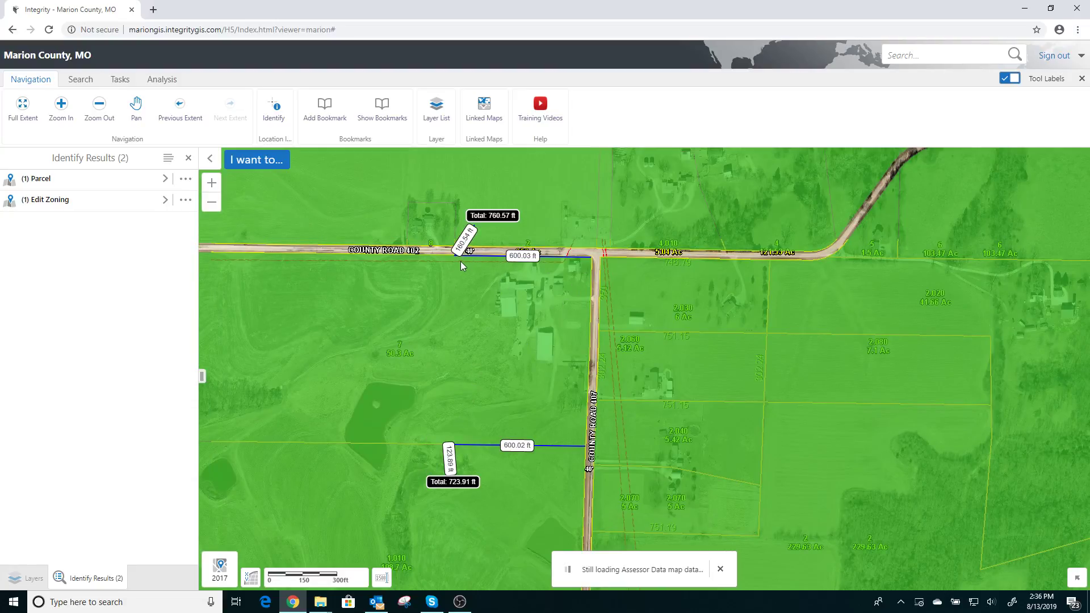
pyautogui.click(188, 158)
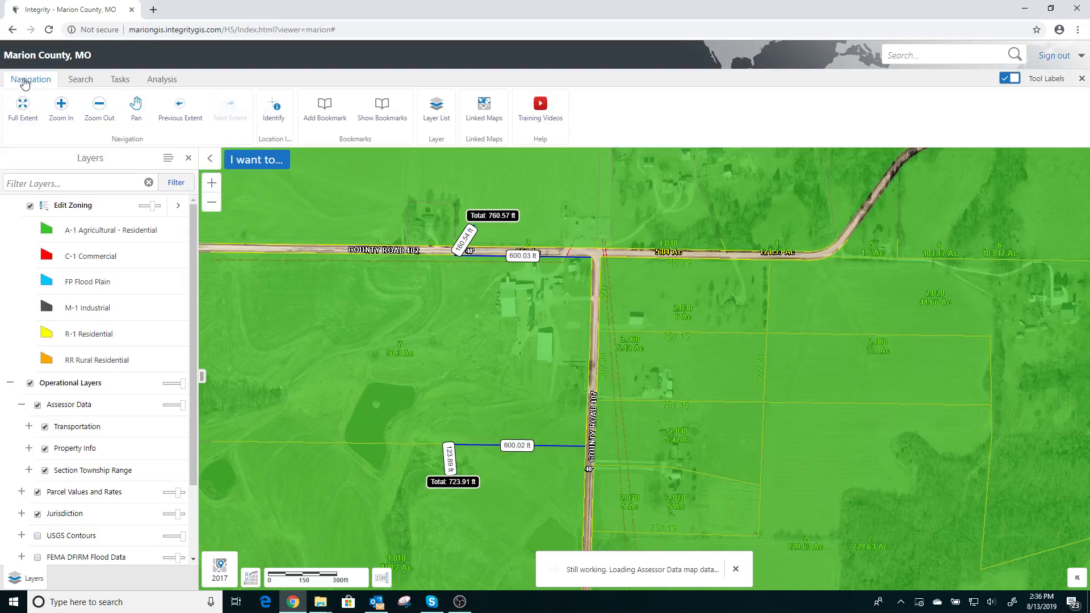
pyautogui.click(273, 115)
pyautogui.moveTo(411, 308); pyautogui.dragTo(342, 361)
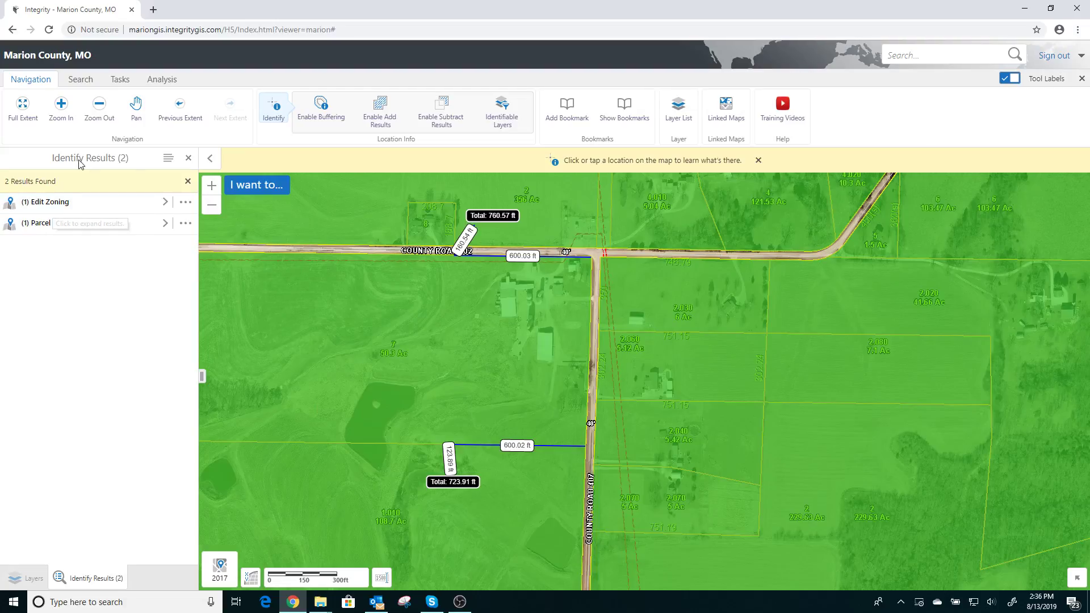
pyautogui.click(119, 203)
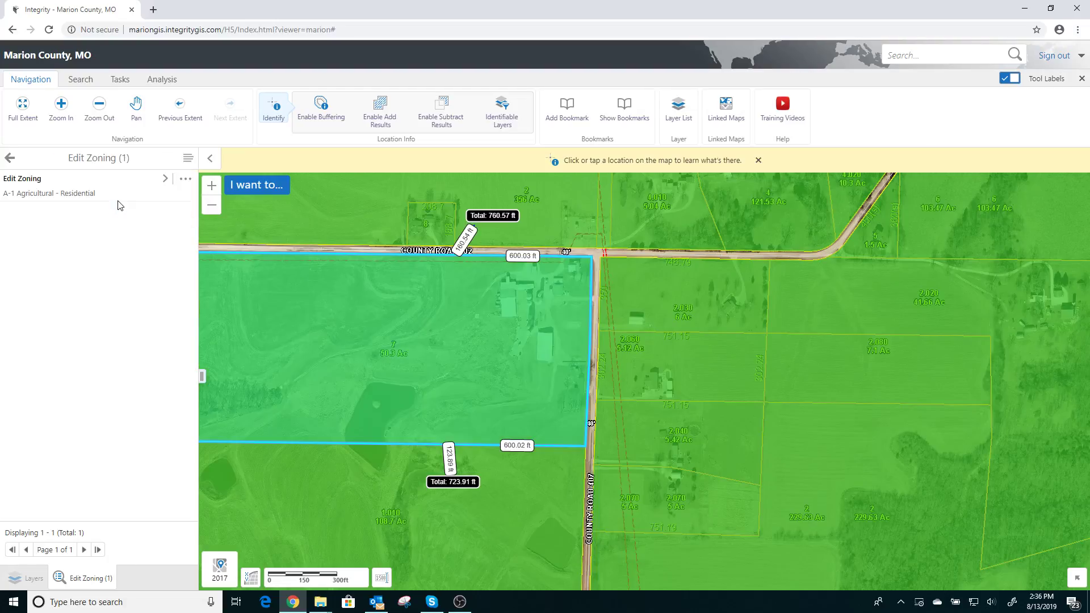
pyautogui.click(185, 183)
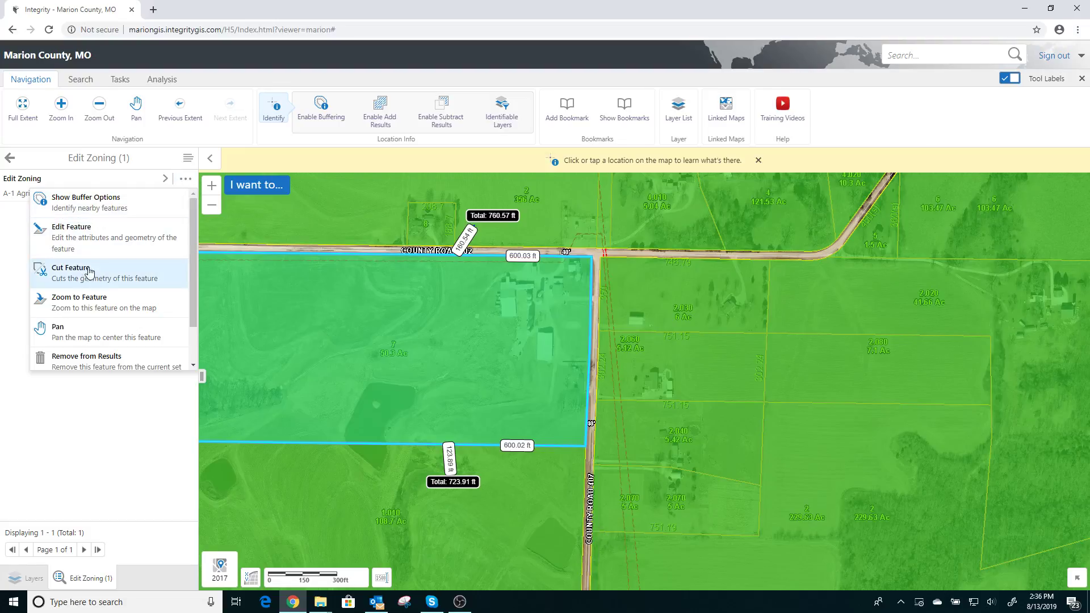
pyautogui.click(59, 275)
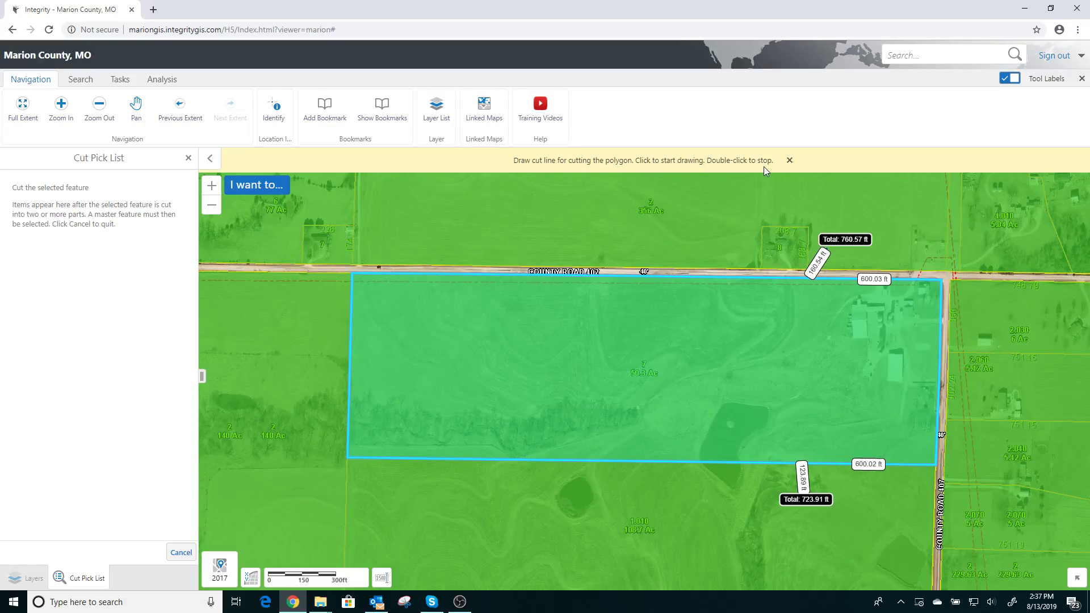
# Cut the zoning polygon with a north-south line joining the west ends of the two 600 ft measurements, slightly overshooting both parcel boundaries
pyautogui.scroll(2, 820, 285)
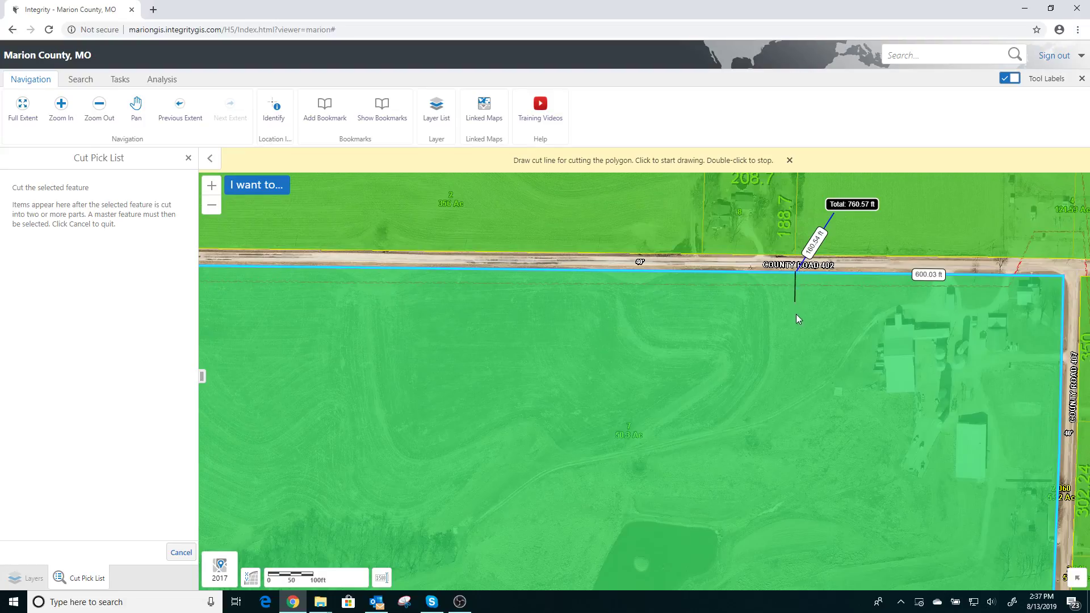
pyautogui.scroll(-2, 780, 433)
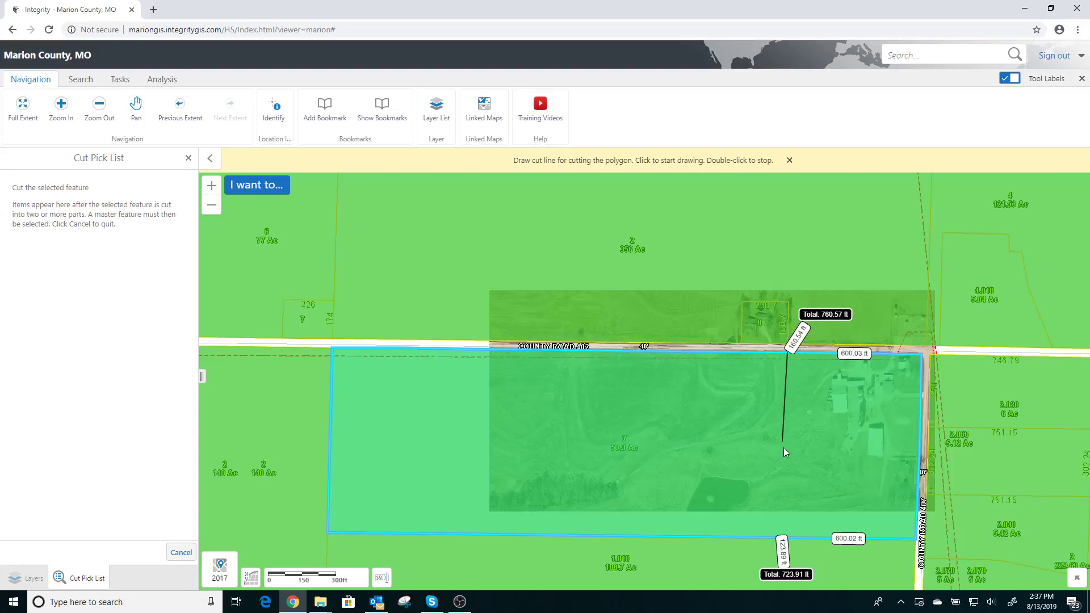
pyautogui.scroll(2, 778, 553)
pyautogui.scroll(2, 795, 536)
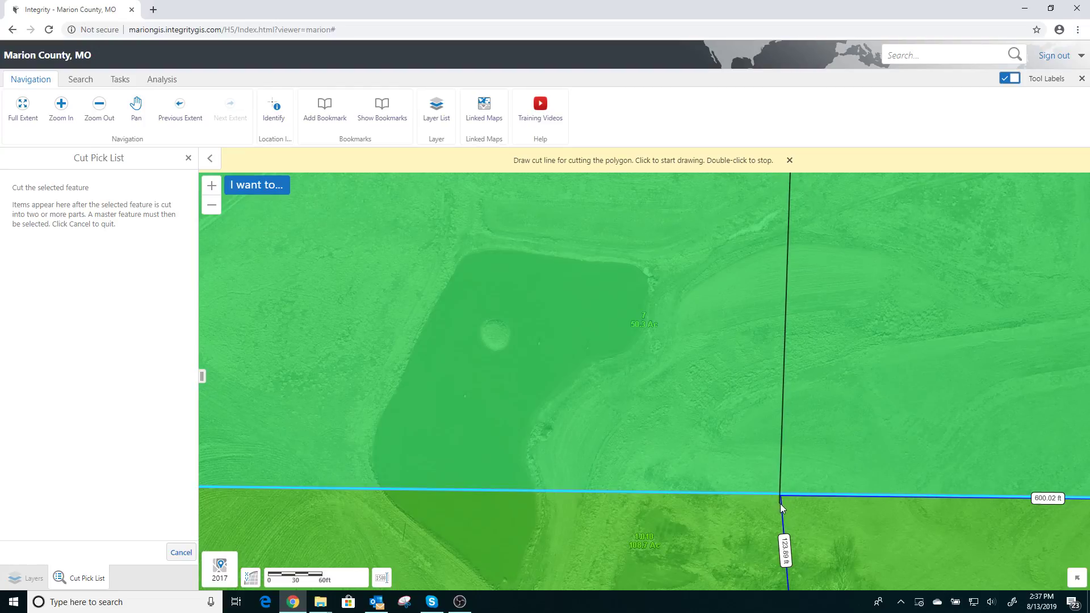
pyautogui.doubleClick(780, 503)
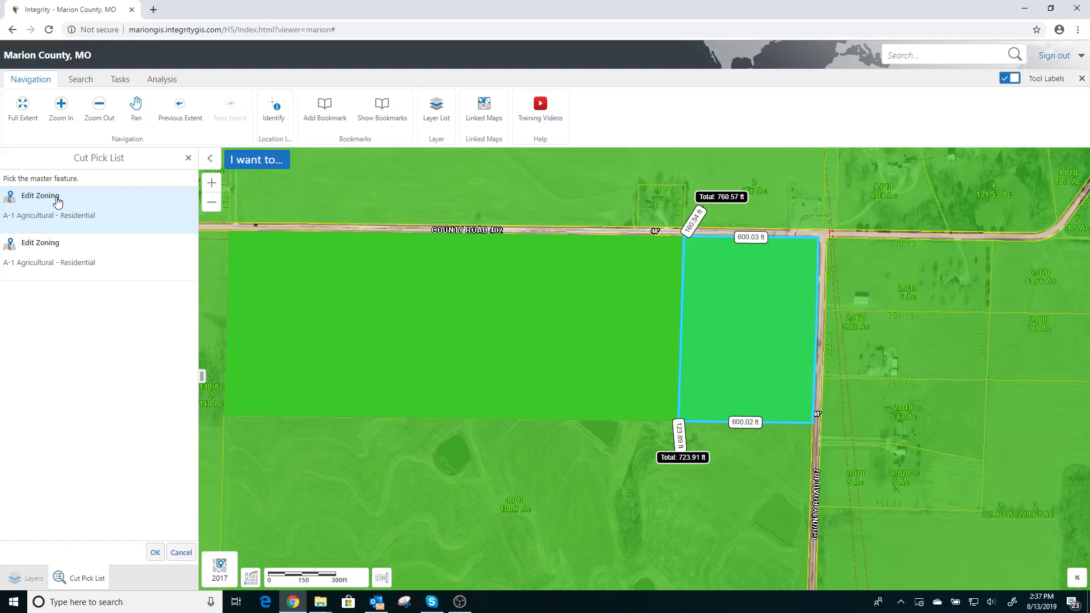
# Choose the eastern piece beside County Road 407 as the master feature and confirm the cut
pyautogui.doubleClick(31, 195)
pyautogui.click(57, 222)
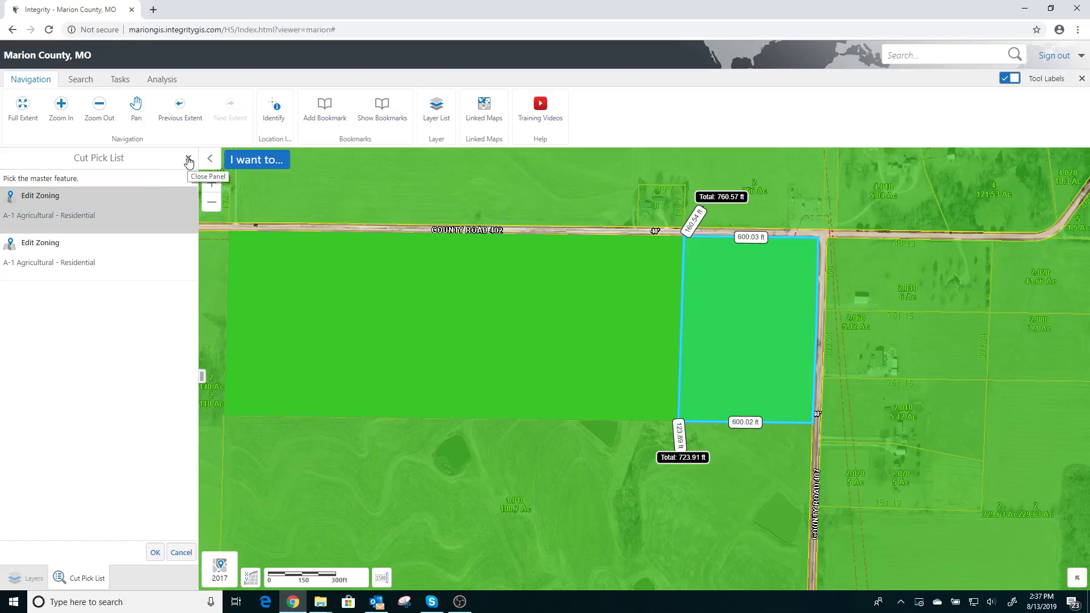
pyautogui.click(50, 199)
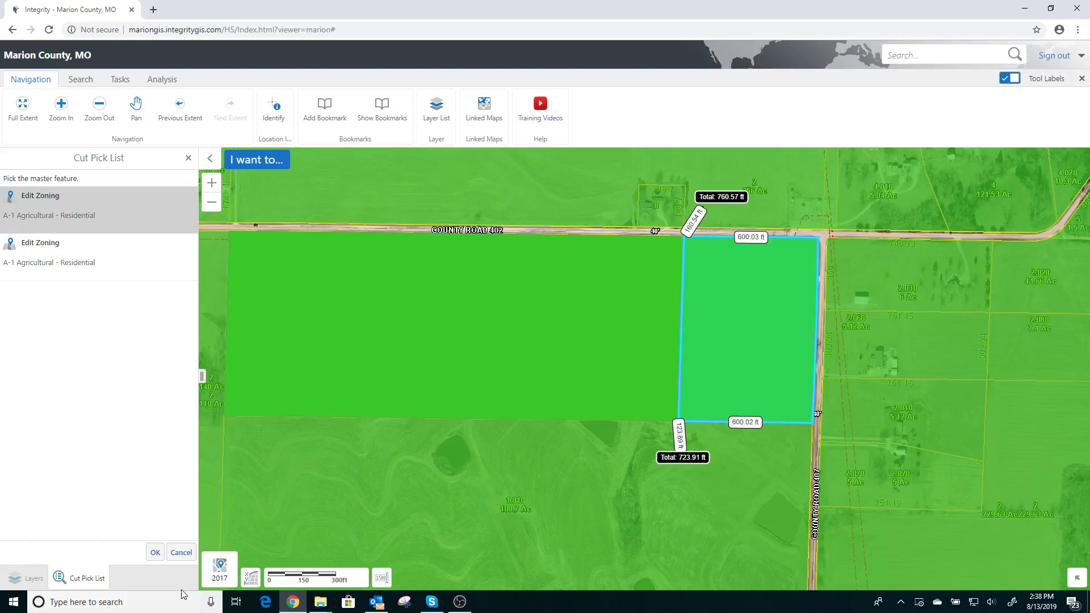
pyautogui.click(155, 553)
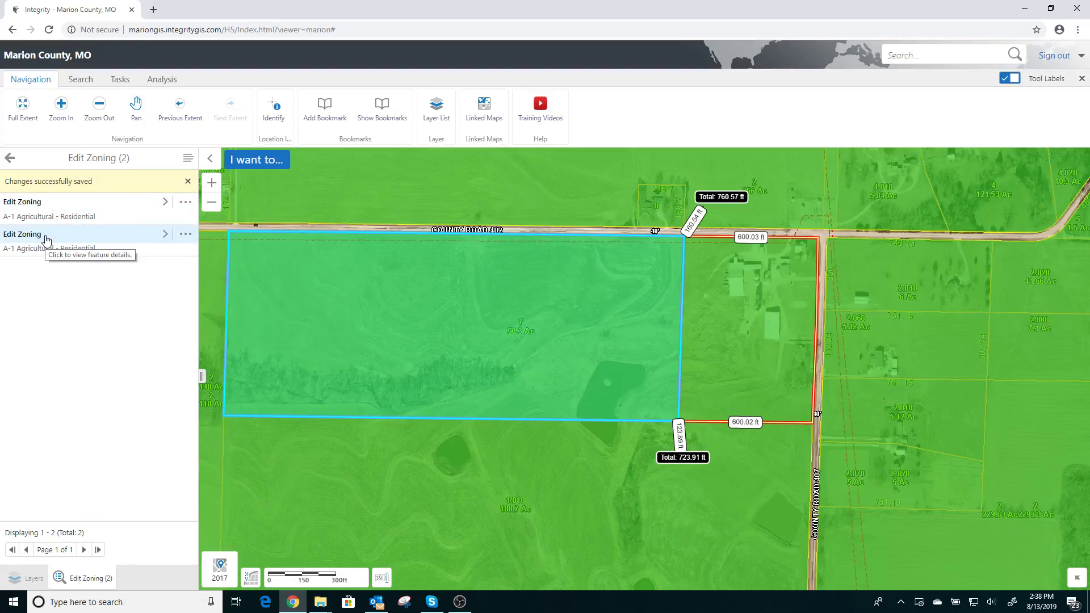
# Edit the eastern piece's zoning feature, set its zone to C-1 Commercial and save it
pyautogui.click(42, 206)
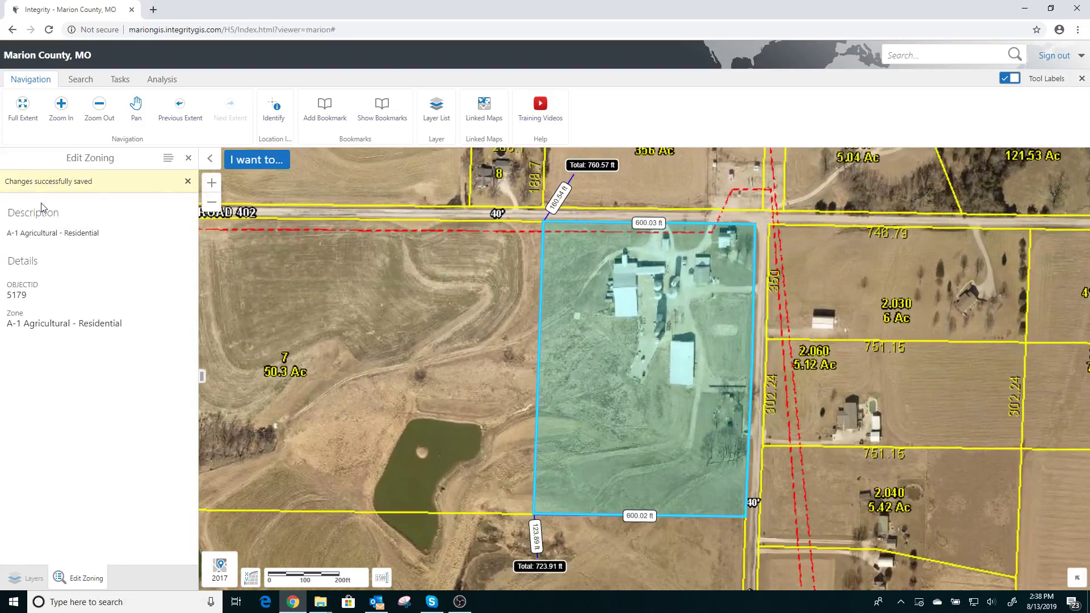
pyautogui.click(168, 161)
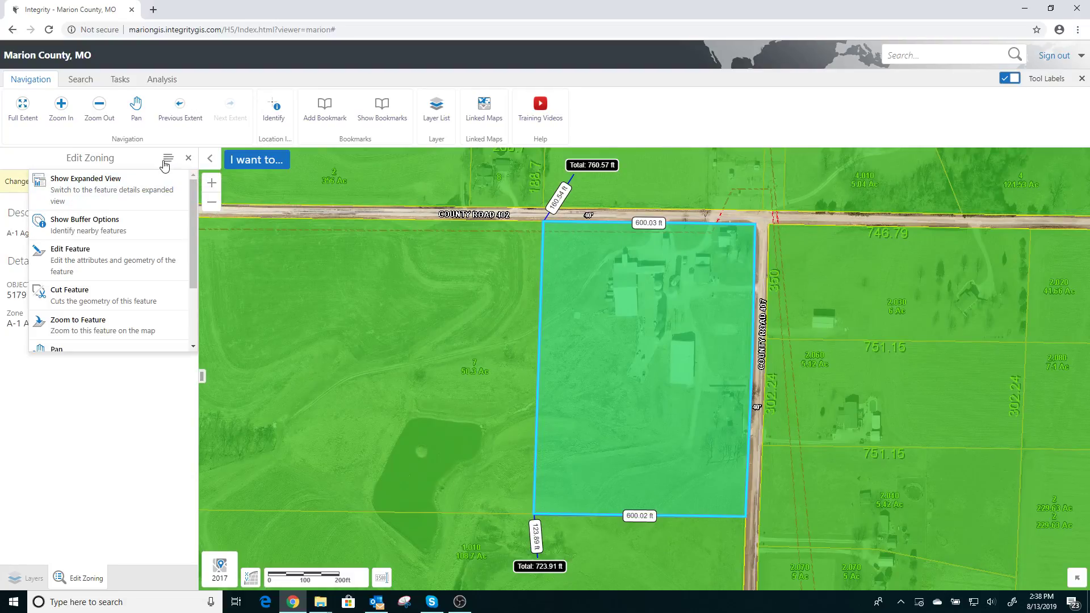
pyautogui.click(70, 264)
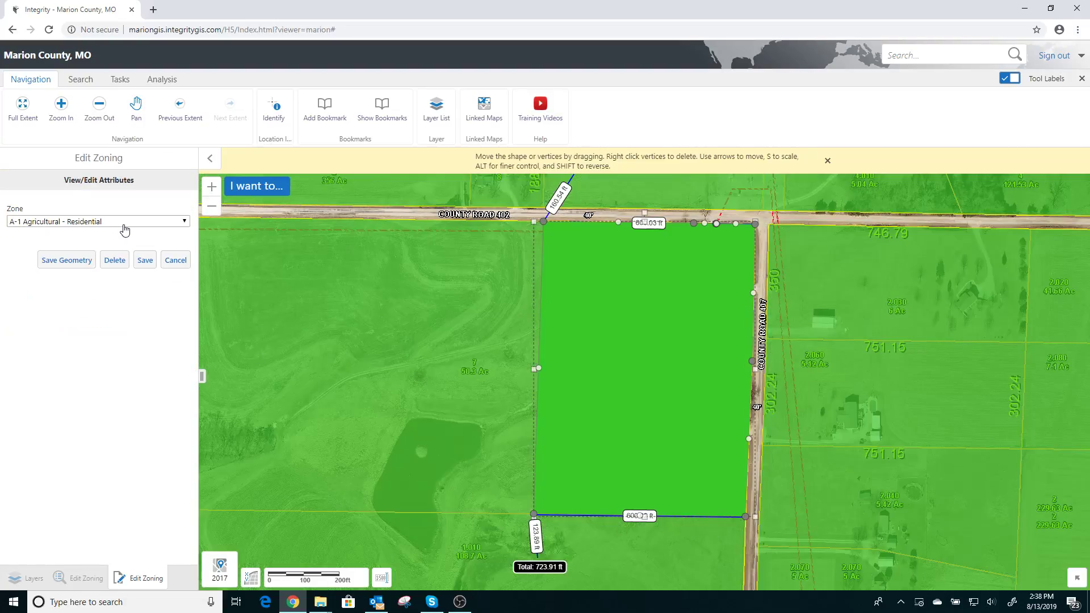
pyautogui.click(125, 222)
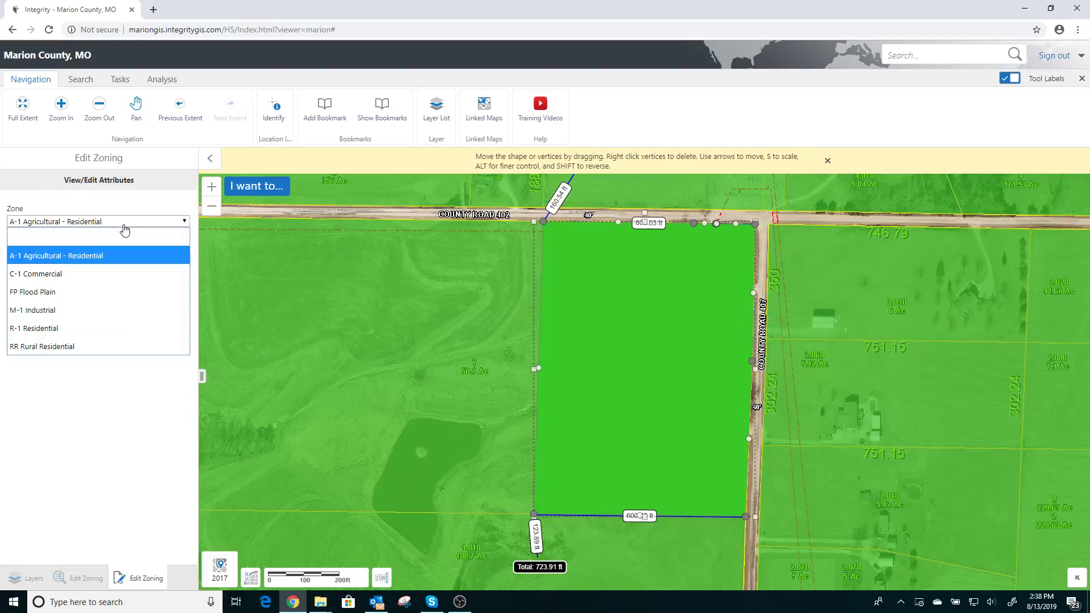
pyautogui.click(33, 276)
pyautogui.click(141, 263)
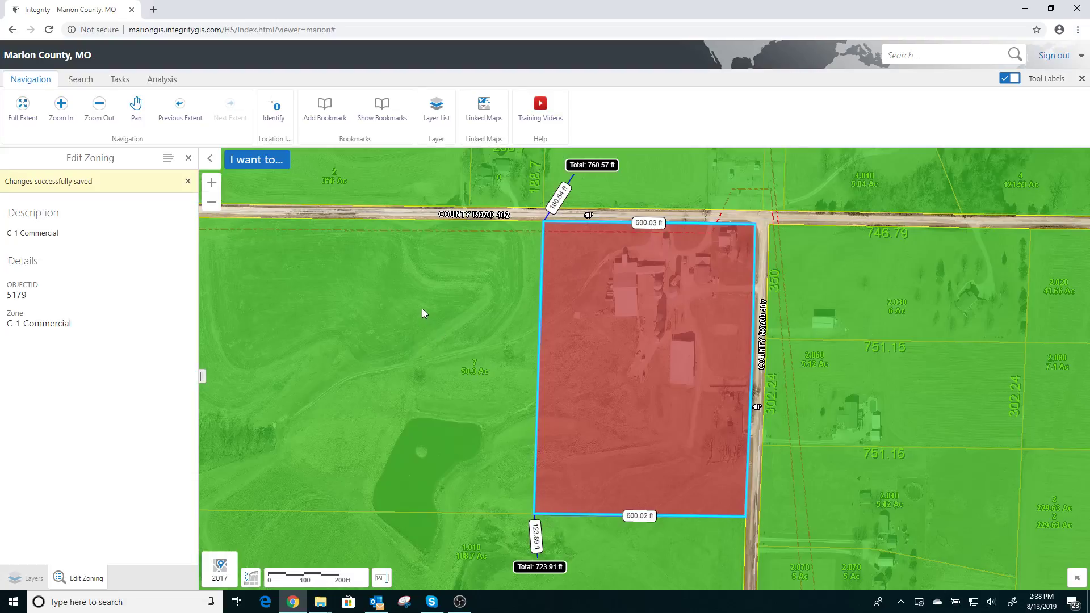
# Clear all distance measurements from the map and show the wider area around the rezoned piece
pyautogui.scroll(-1, 421, 314)
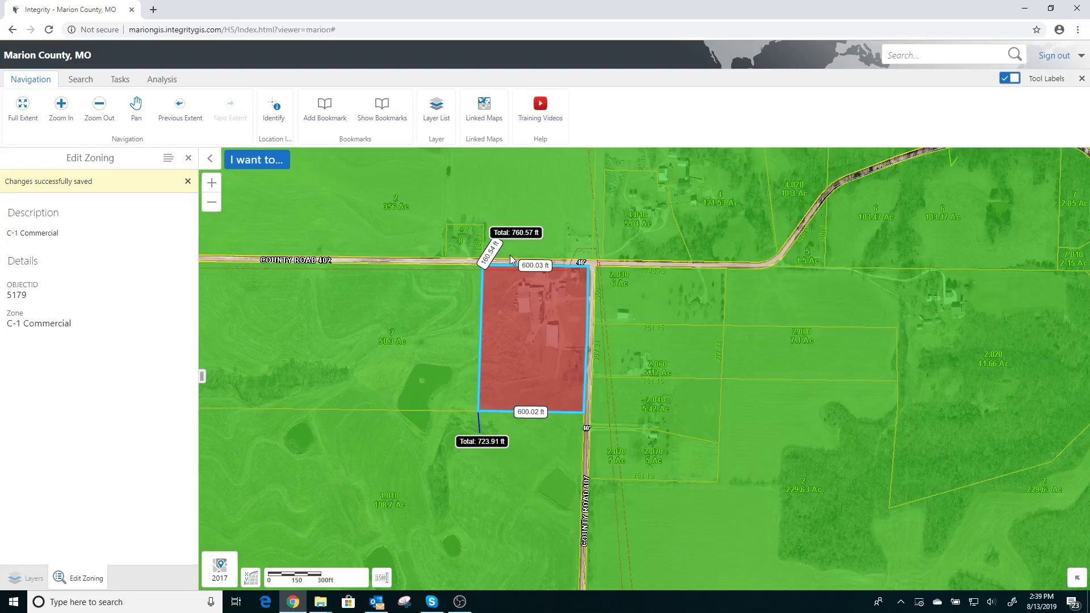
pyautogui.click(163, 80)
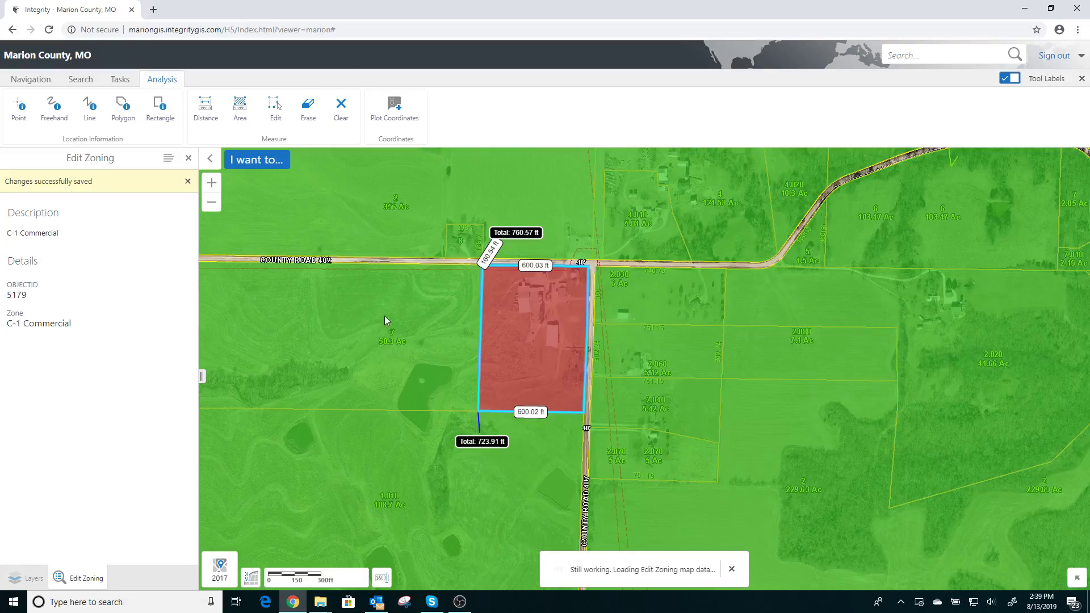
pyautogui.click(340, 108)
pyautogui.click(617, 342)
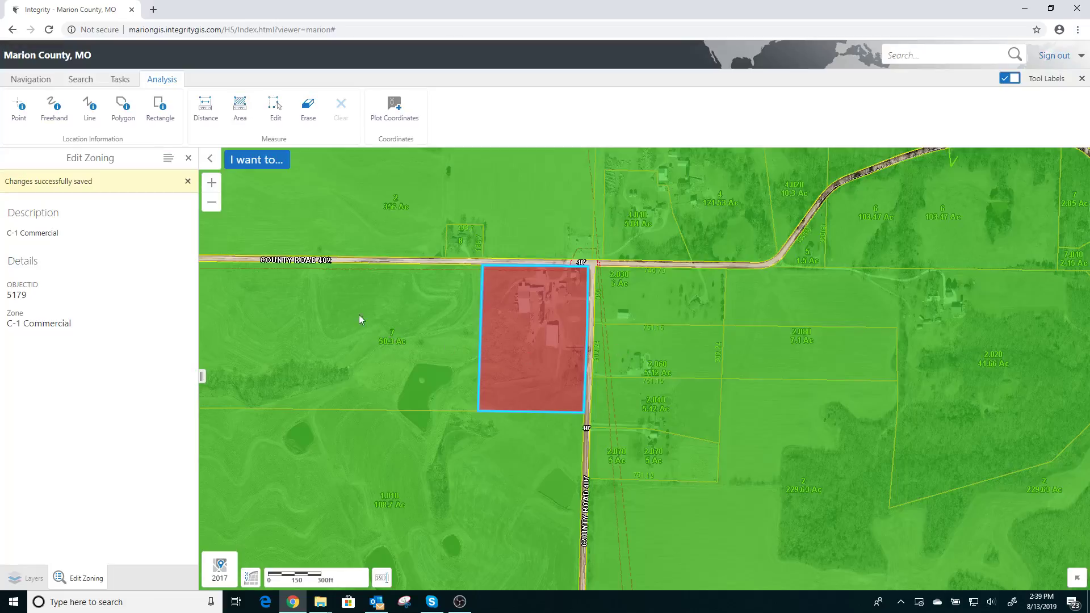
pyautogui.scroll(-1, 347, 289)
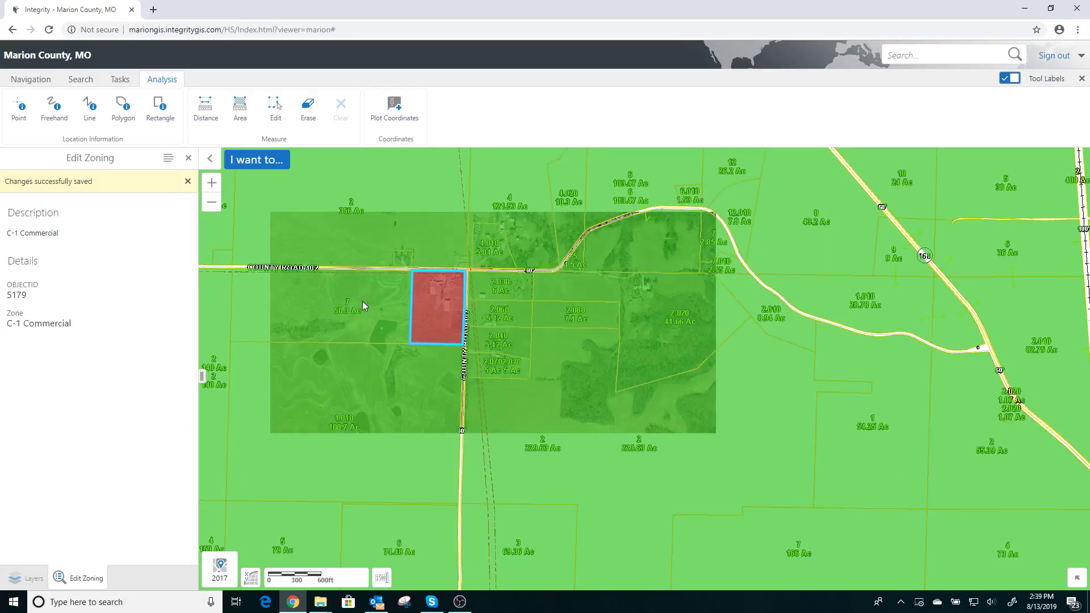